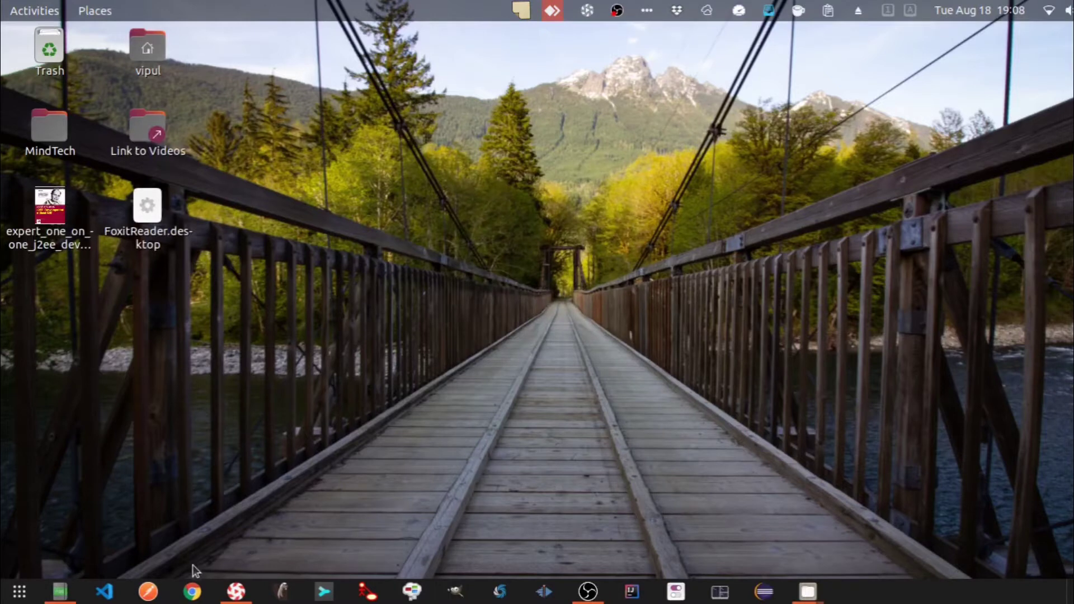
# Step: Launch Chrome and open extensions.gnome.org through the GNOME extension toolbar icon
pyautogui.click(193, 593)
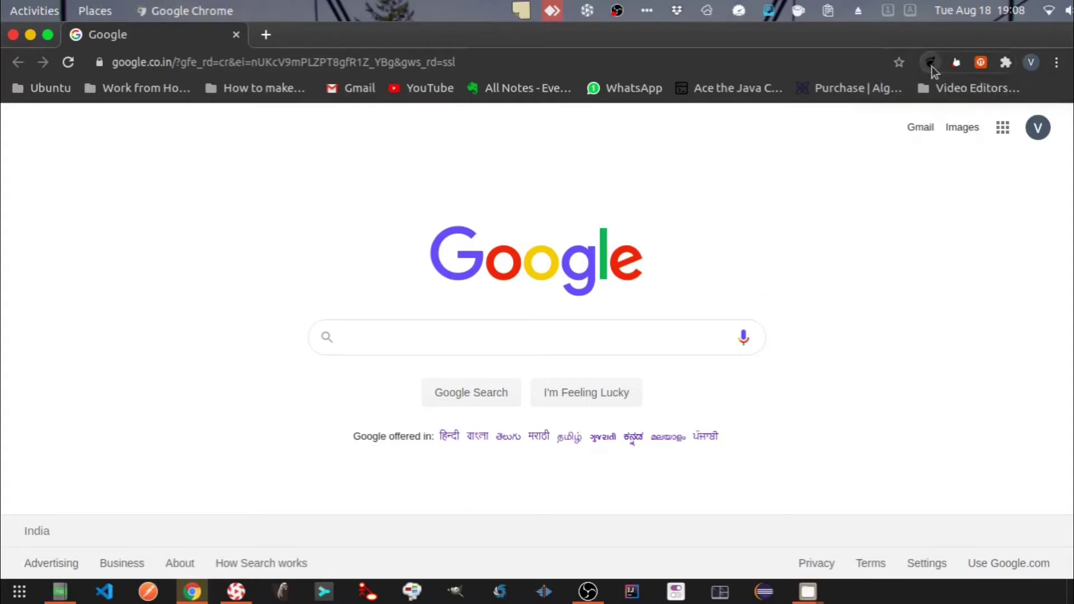
pyautogui.click(930, 62)
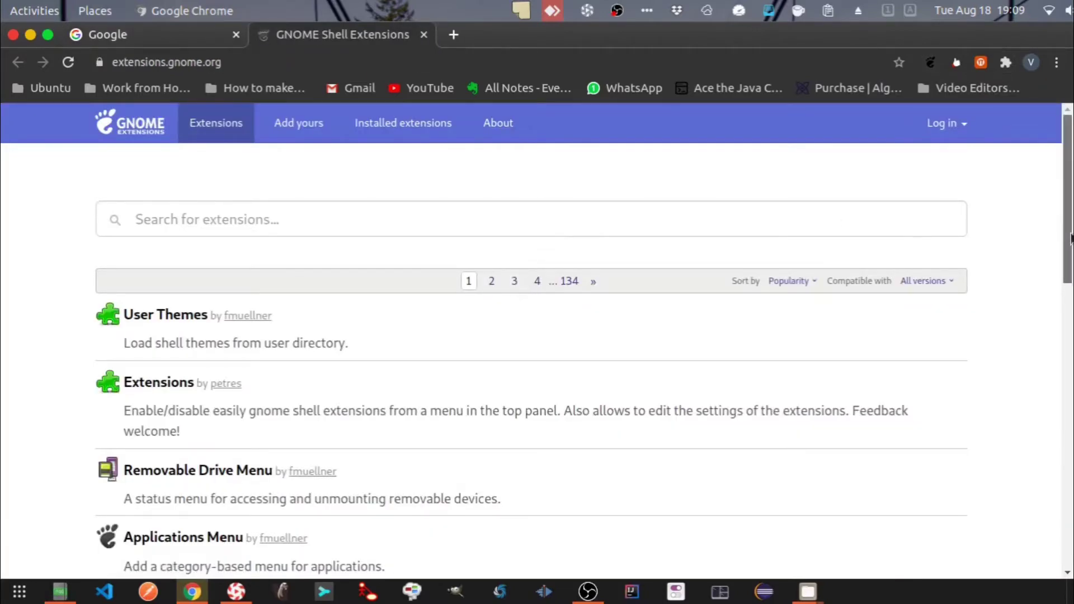
pyautogui.scroll(-5, 1069, 238)
pyautogui.scroll(5, 266, 443)
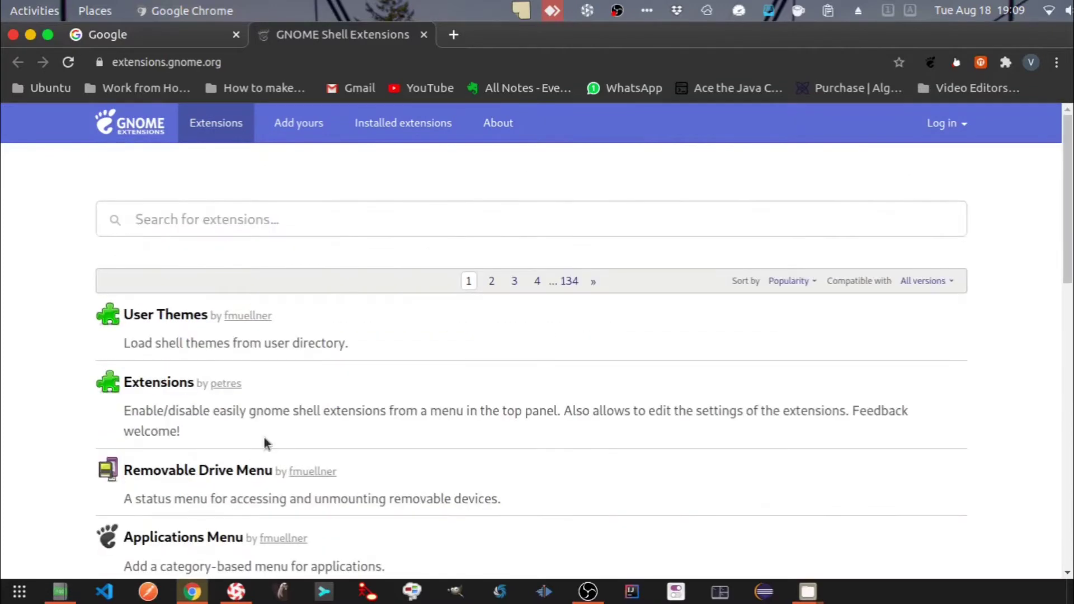
# Step: Open the Removable Drive Menu extension page and select shell version 3.36
pyautogui.click(228, 475)
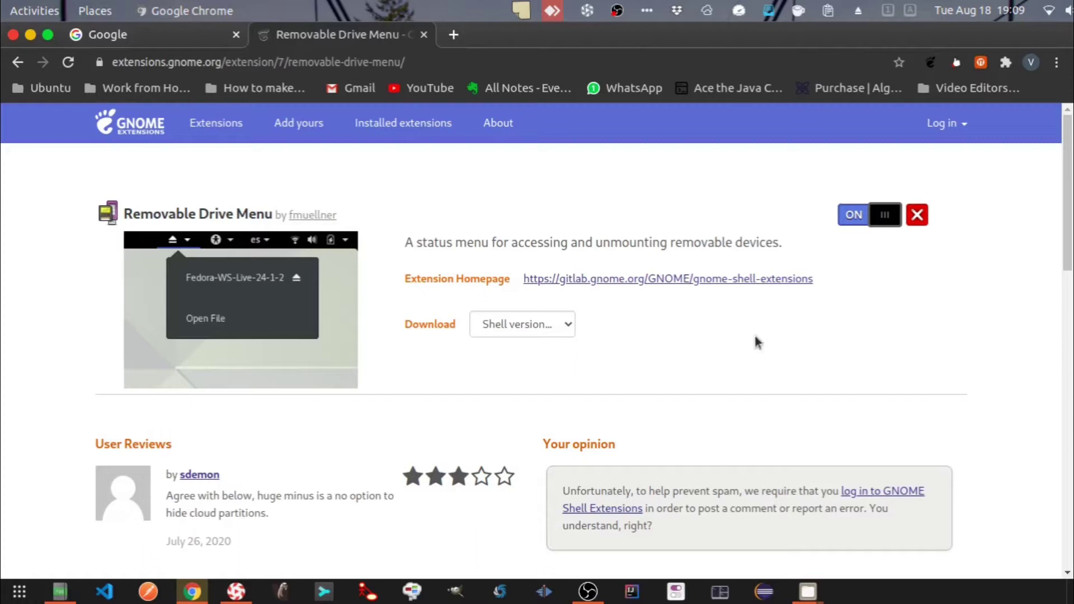
pyautogui.click(567, 327)
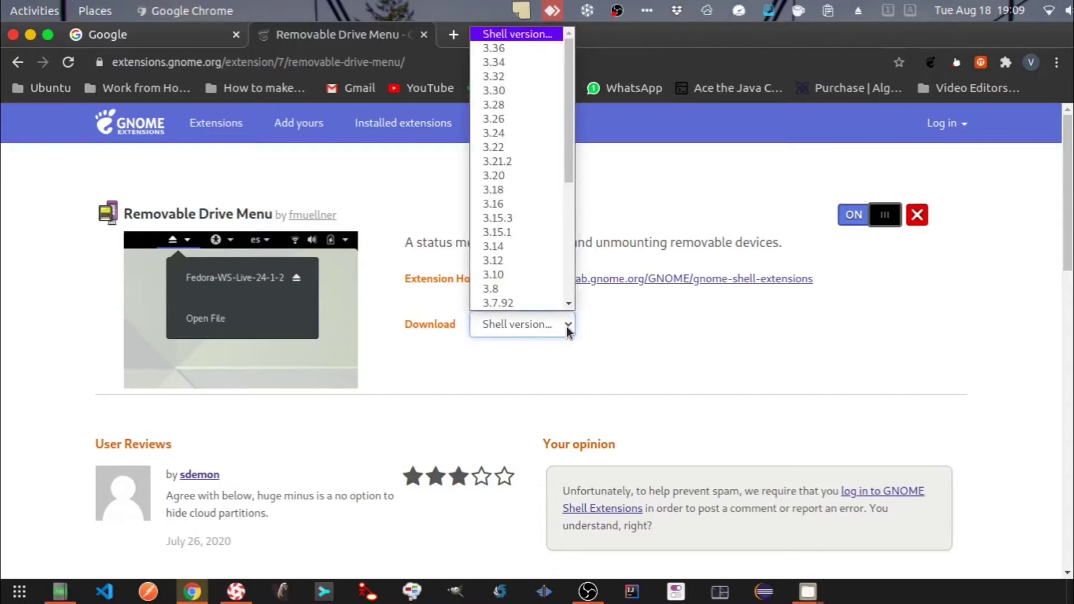
pyautogui.click(566, 327)
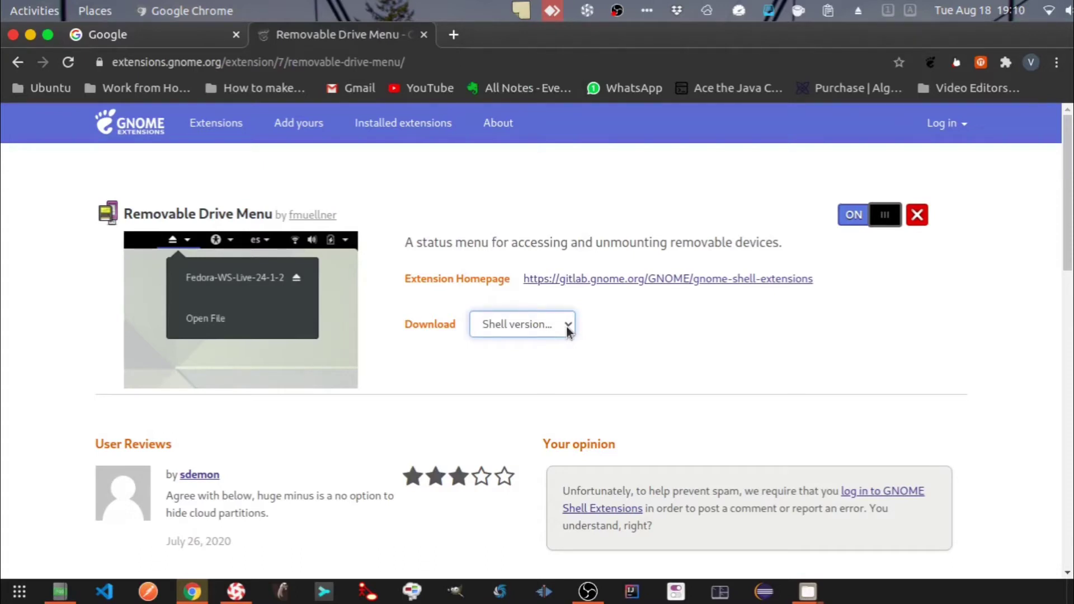
pyautogui.click(566, 327)
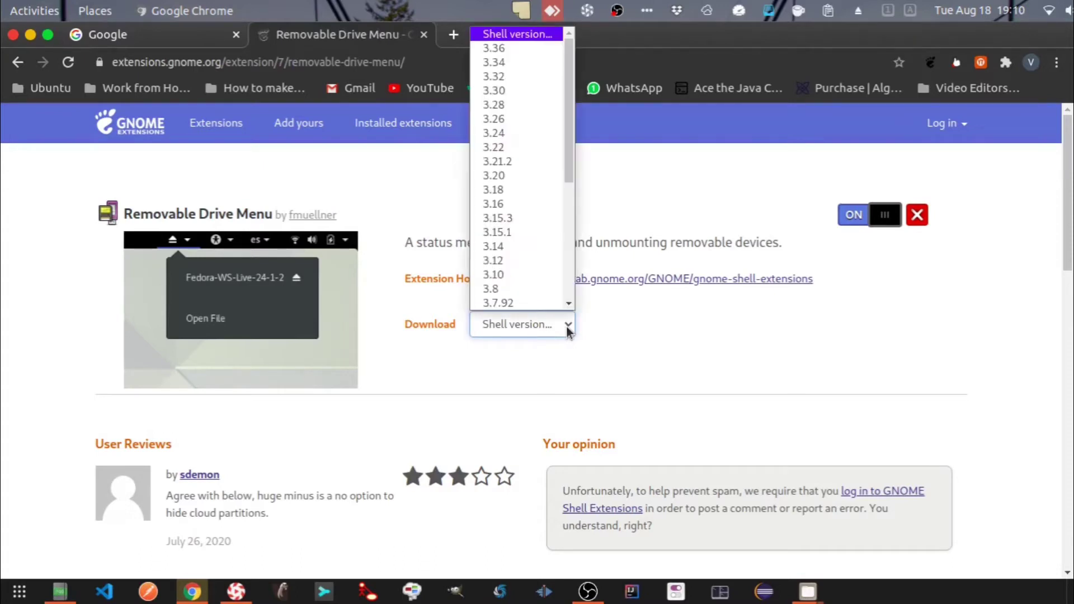
pyautogui.click(540, 51)
# Step: Review the extension versions available for 3.36, then return to the Extensions listing
pyautogui.click(679, 330)
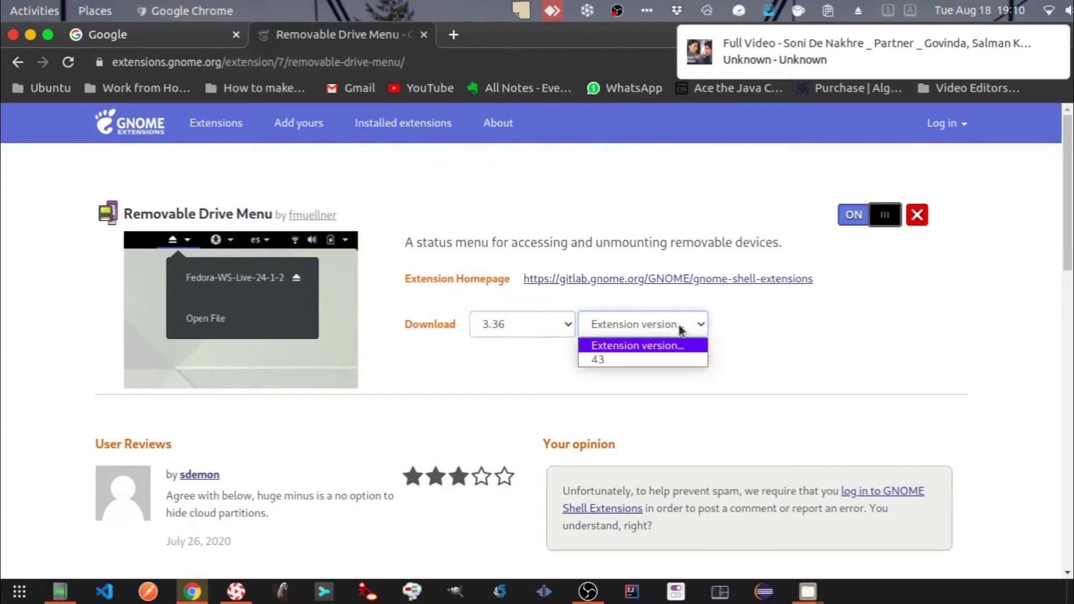
pyautogui.click(681, 330)
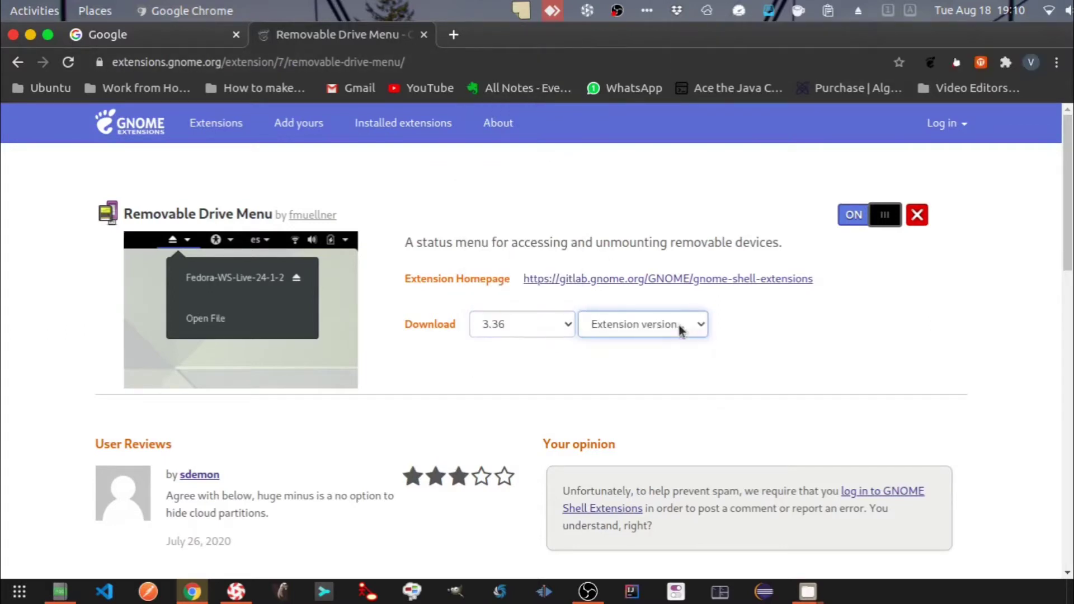
pyautogui.click(772, 331)
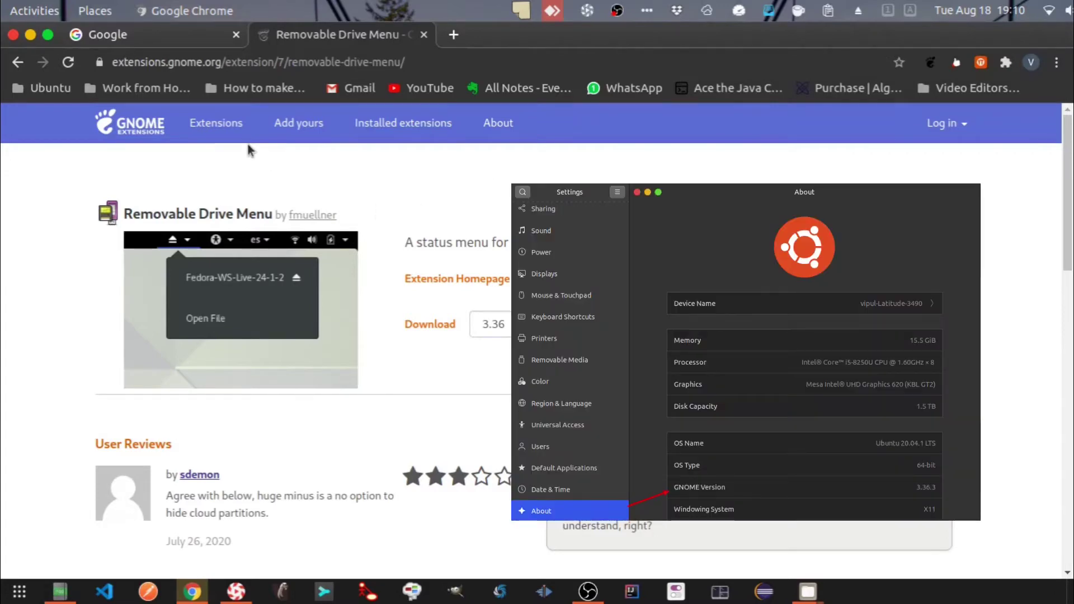
pyautogui.click(219, 125)
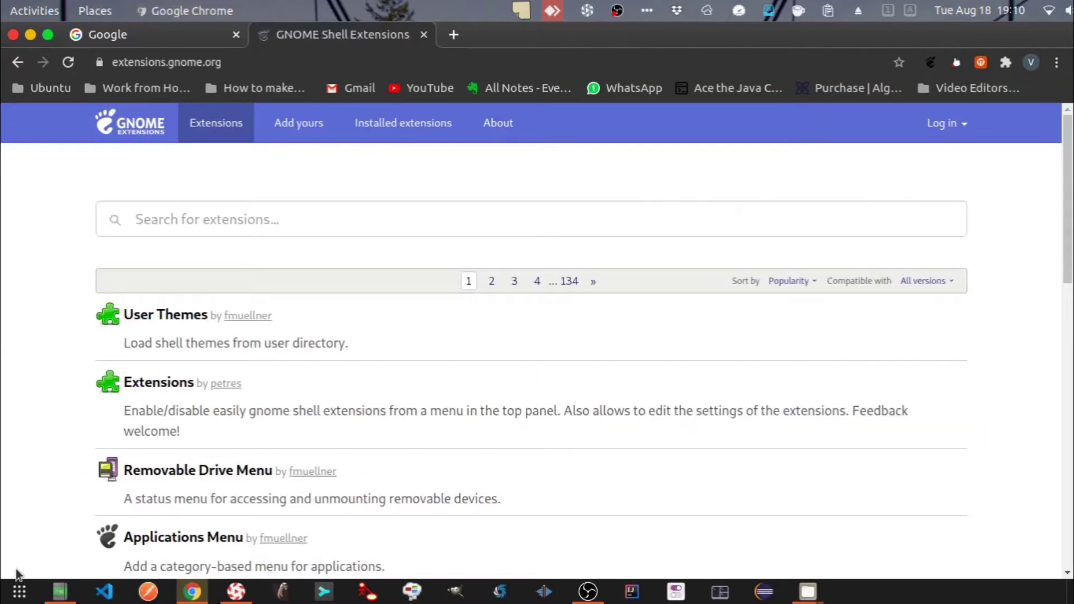
# Step: Search the application overview for 'extensio' and launch the Extensions app
pyautogui.click(19, 591)
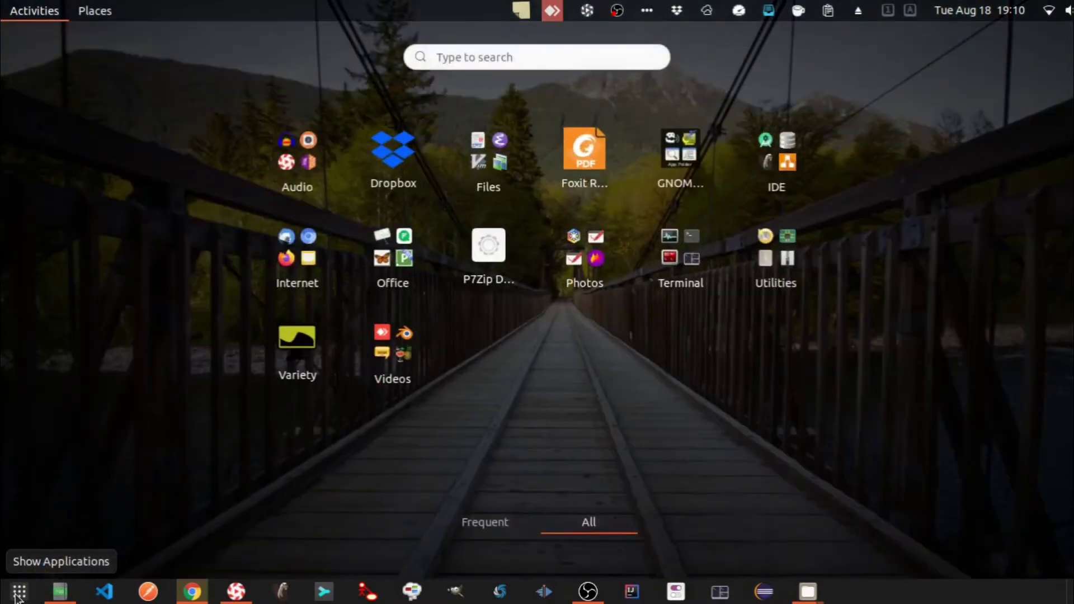
pyautogui.click(507, 56)
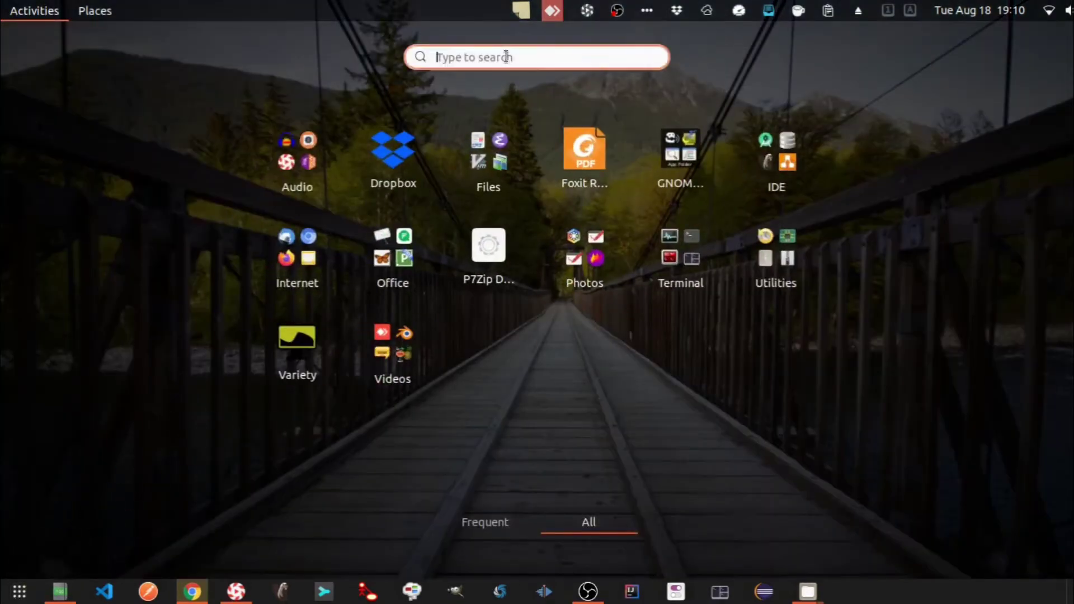
pyautogui.write('extensio')
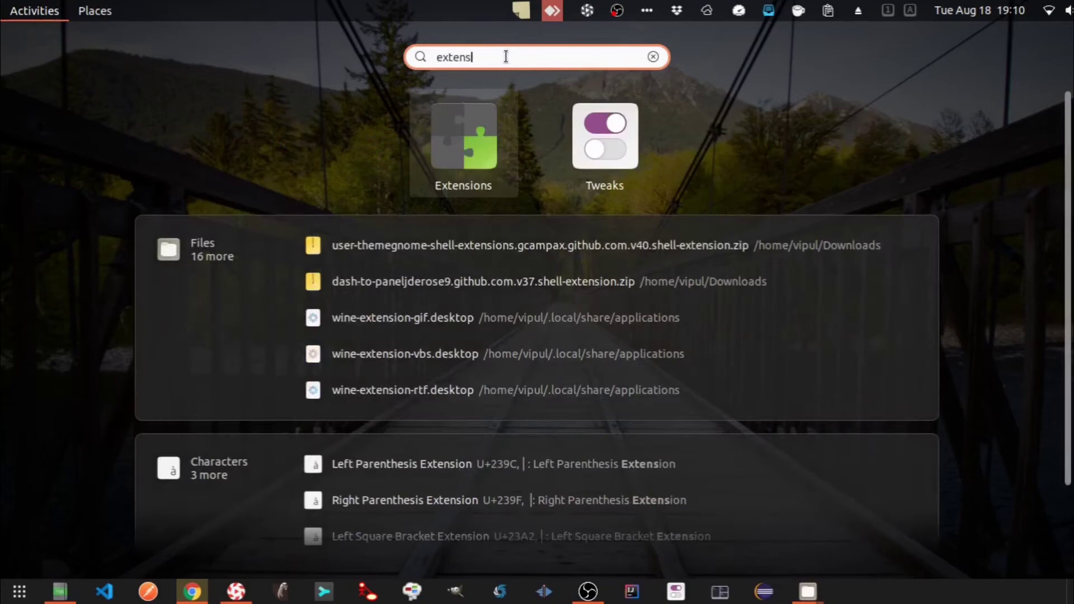
pyautogui.click(475, 126)
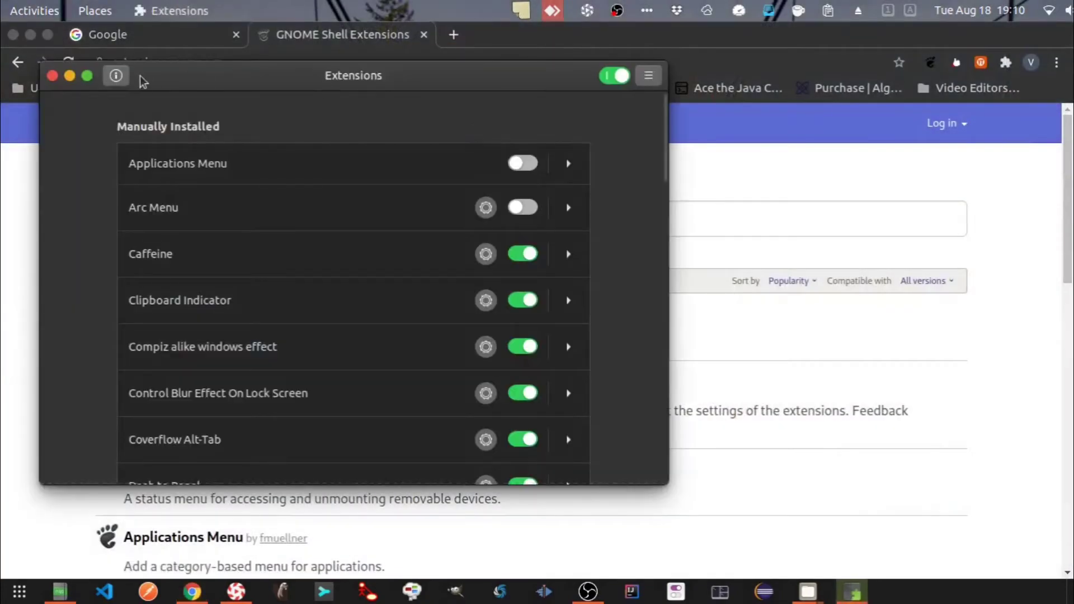
# Step: Maximize Extensions, enable Applications Menu and try its top-bar menu, then open Arc Menu
pyautogui.click(86, 76)
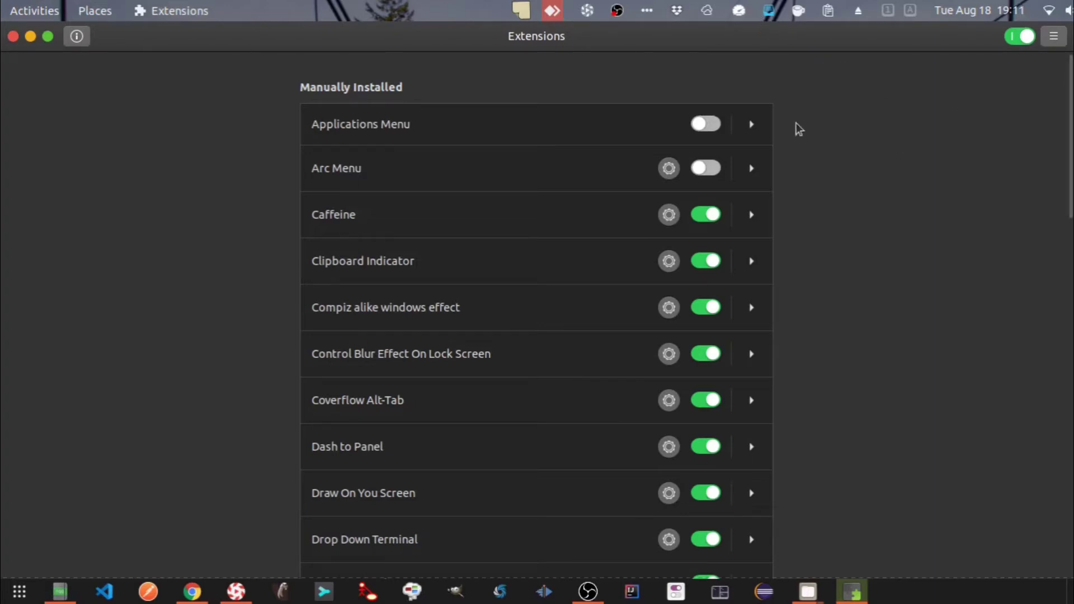
pyautogui.click(713, 128)
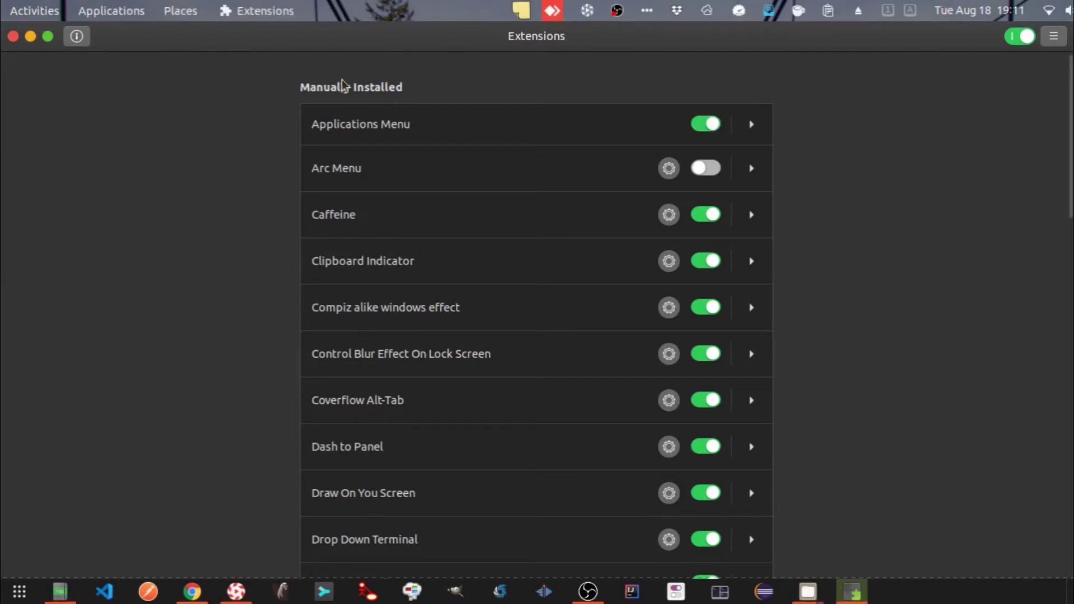
pyautogui.click(122, 12)
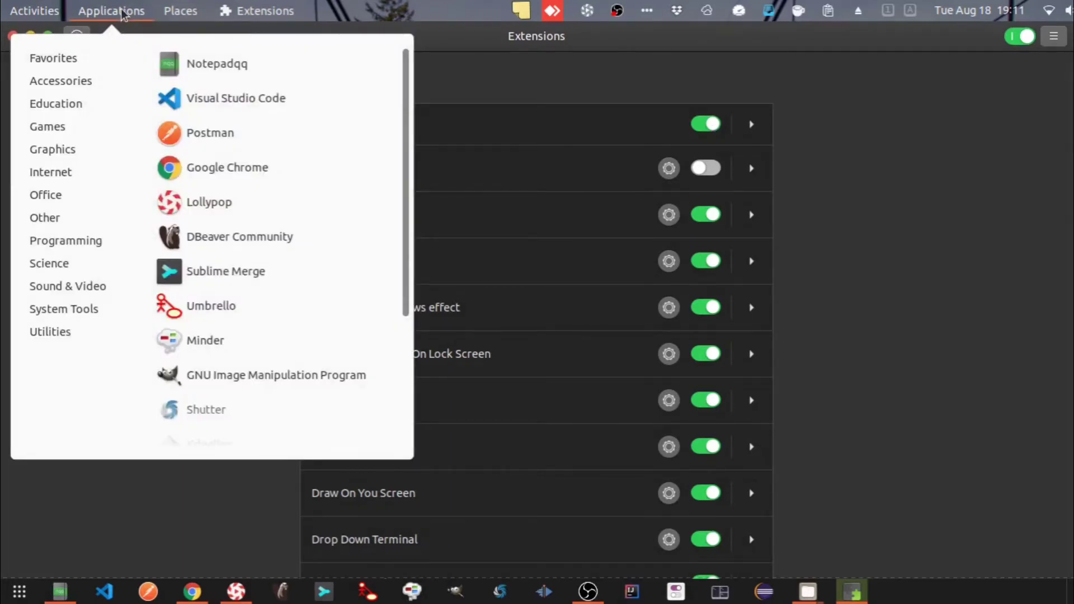
pyautogui.click(122, 12)
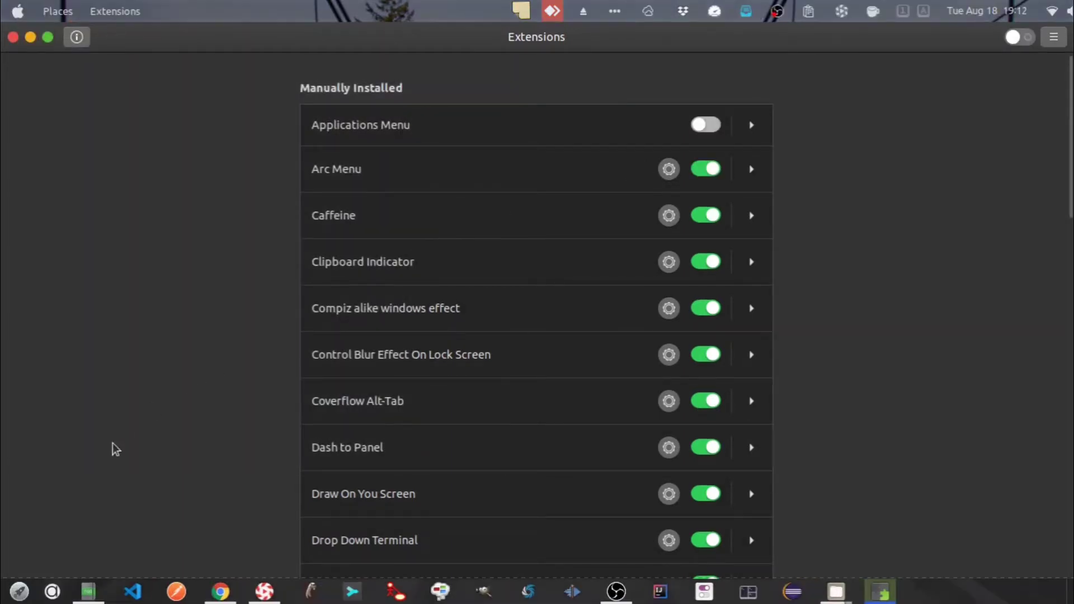
pyautogui.click(53, 593)
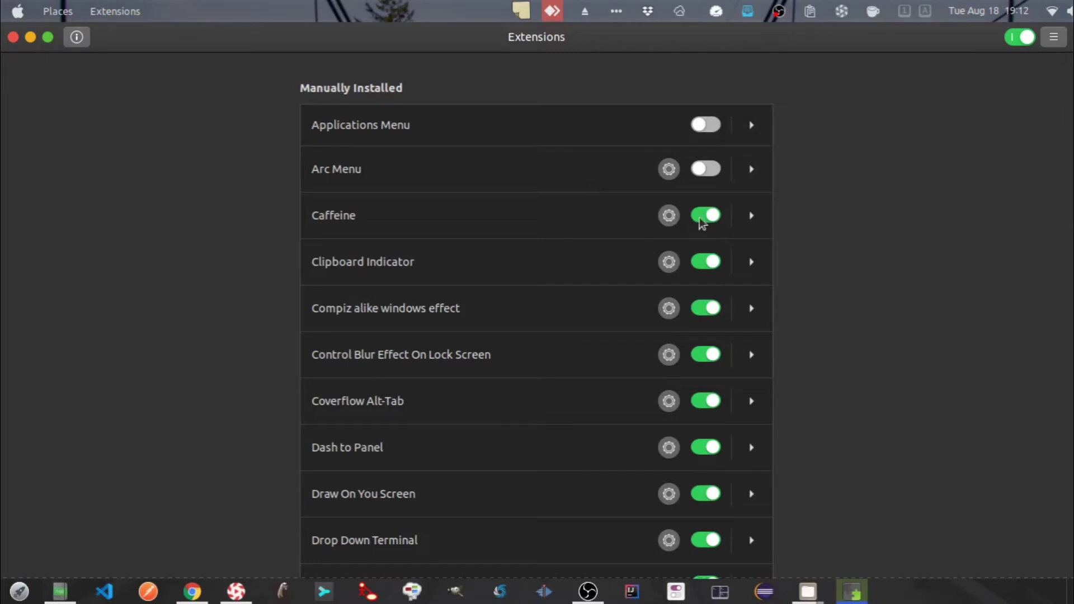
# Step: Use Caffeine to disable auto suspend and screensaver, then browse the Clipboard Indicator history
pyautogui.click(872, 19)
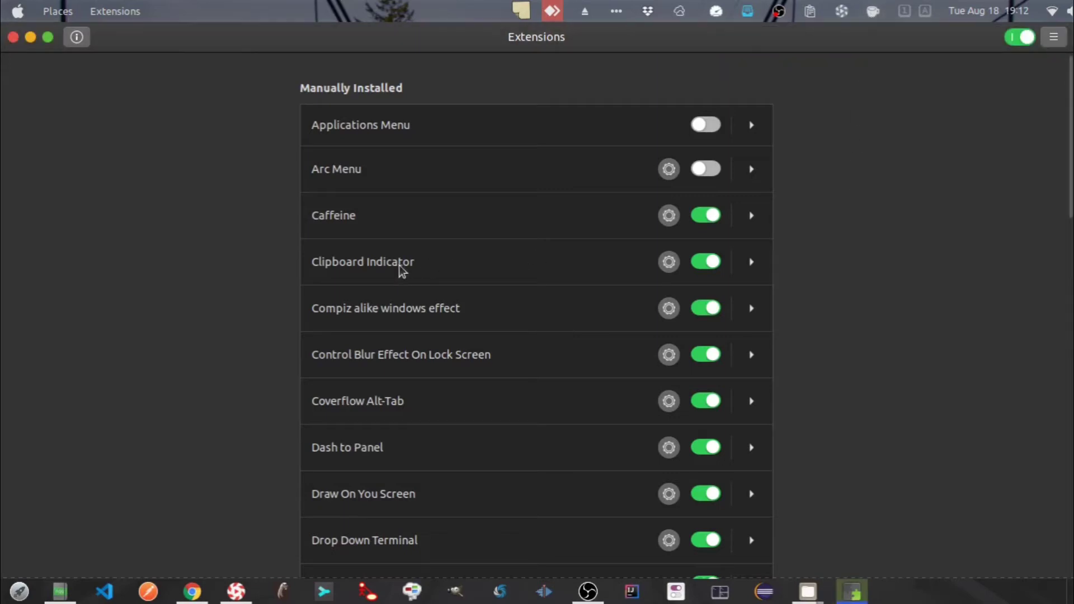
pyautogui.click(810, 13)
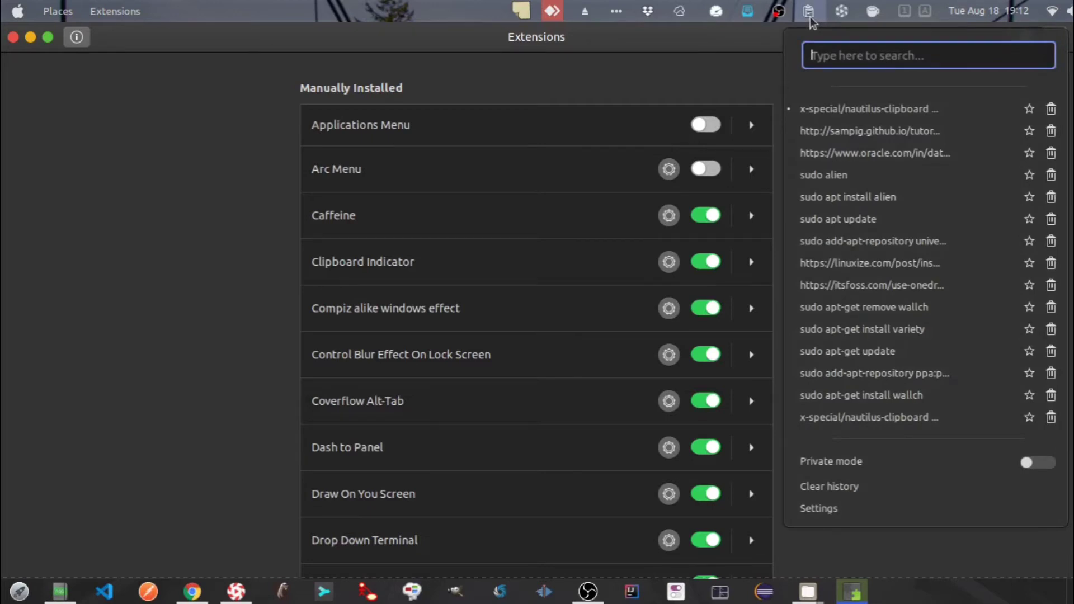
pyautogui.click(811, 21)
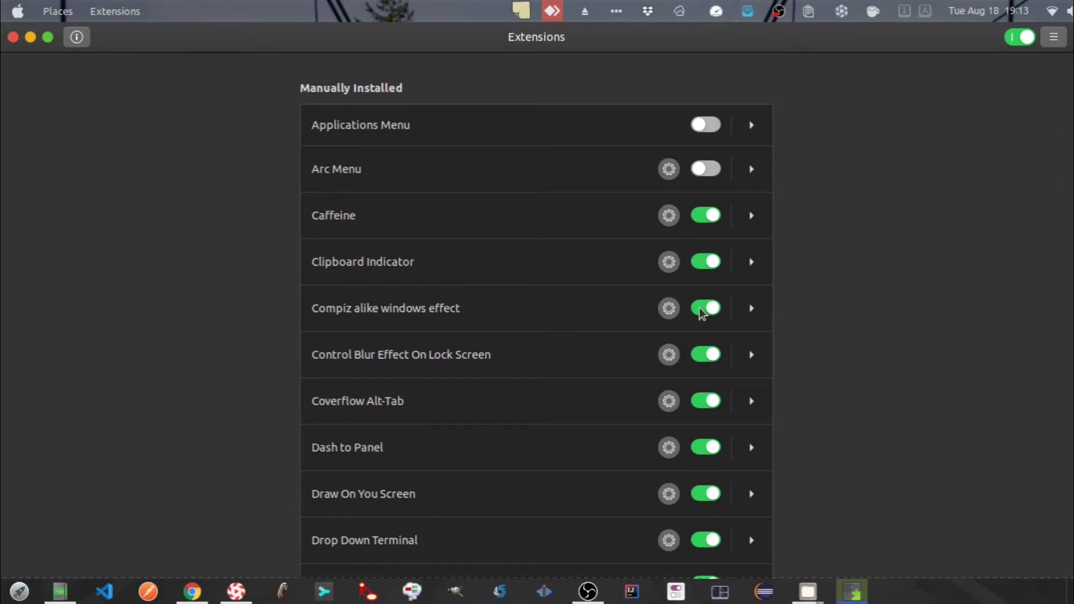
# Step: Toggle the Compiz alike windows effect off and back on
pyautogui.click(705, 308)
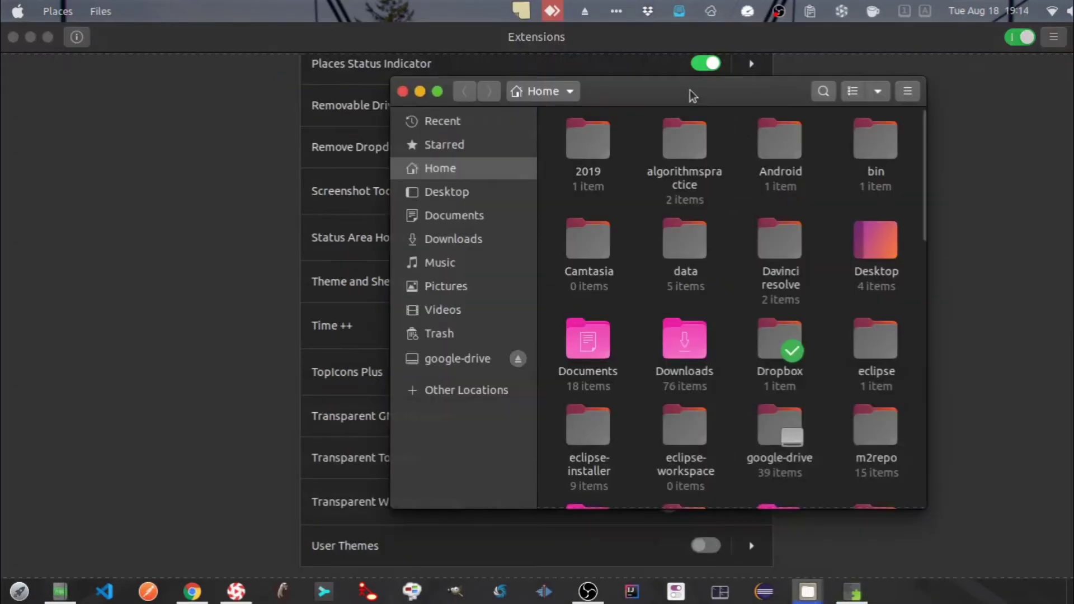
pyautogui.moveTo(690, 89); pyautogui.dragTo(358, 85)
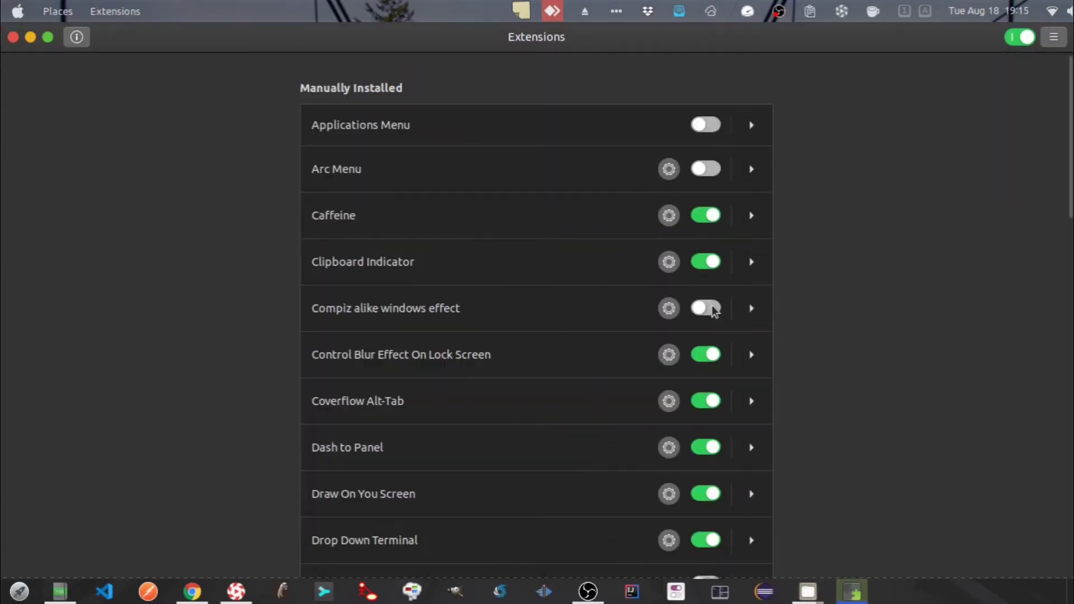
pyautogui.click(712, 310)
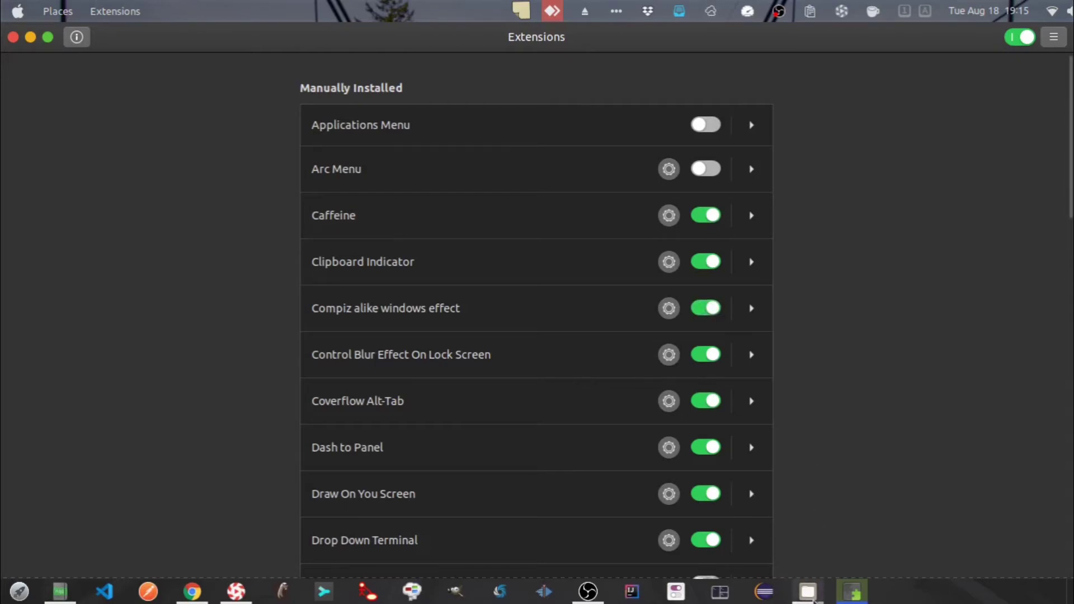
# Step: Drag the Home Files window to show the wobble effect, then return to Extensions
pyautogui.moveTo(807, 589)
pyautogui.click(915, 521)
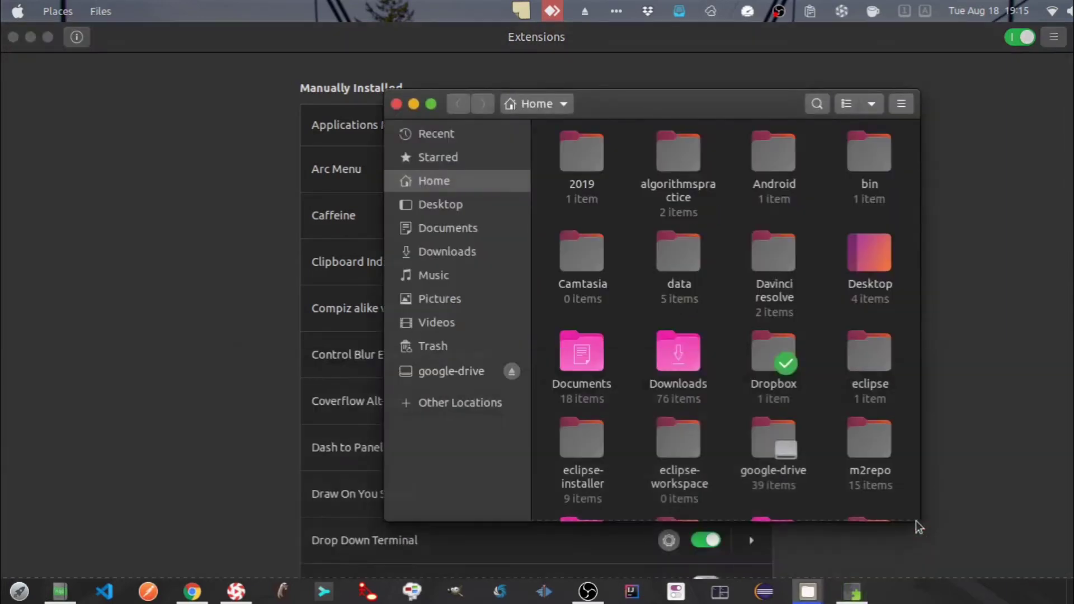
pyautogui.moveTo(635, 107); pyautogui.dragTo(549, 79)
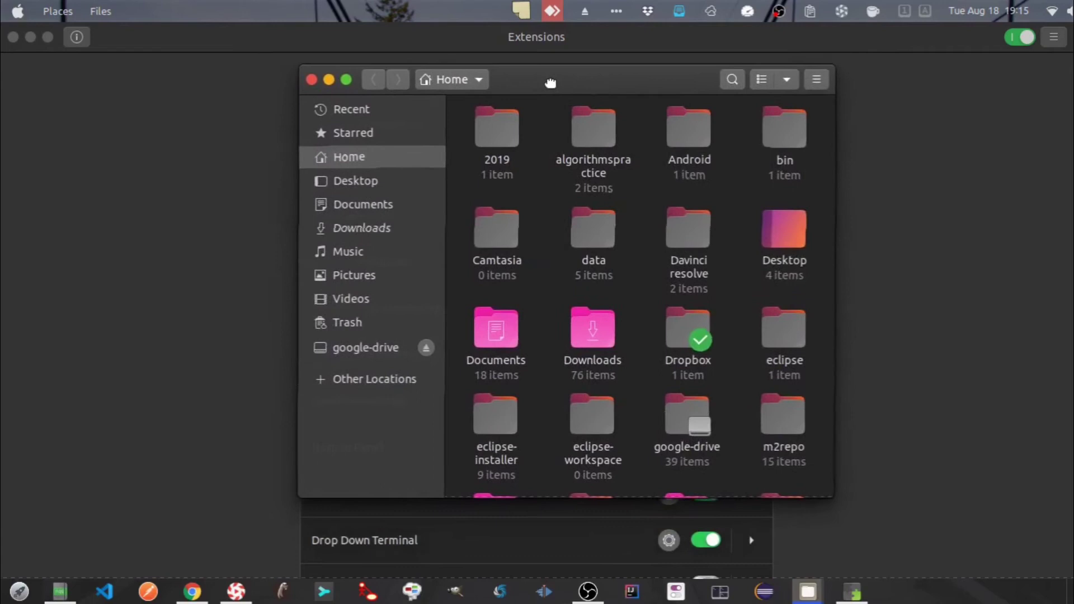
pyautogui.hotkey('alt', 'Tab')
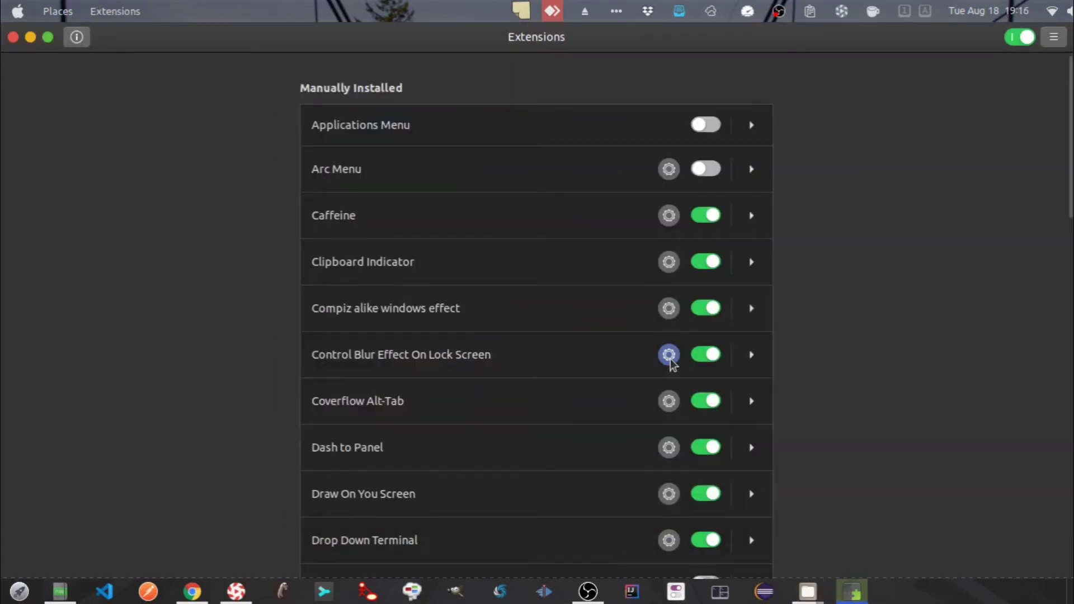
# Step: Slide the Control Blur Effect On Lock Screen blur brightness to 0.00, then close its settings
pyautogui.click(669, 356)
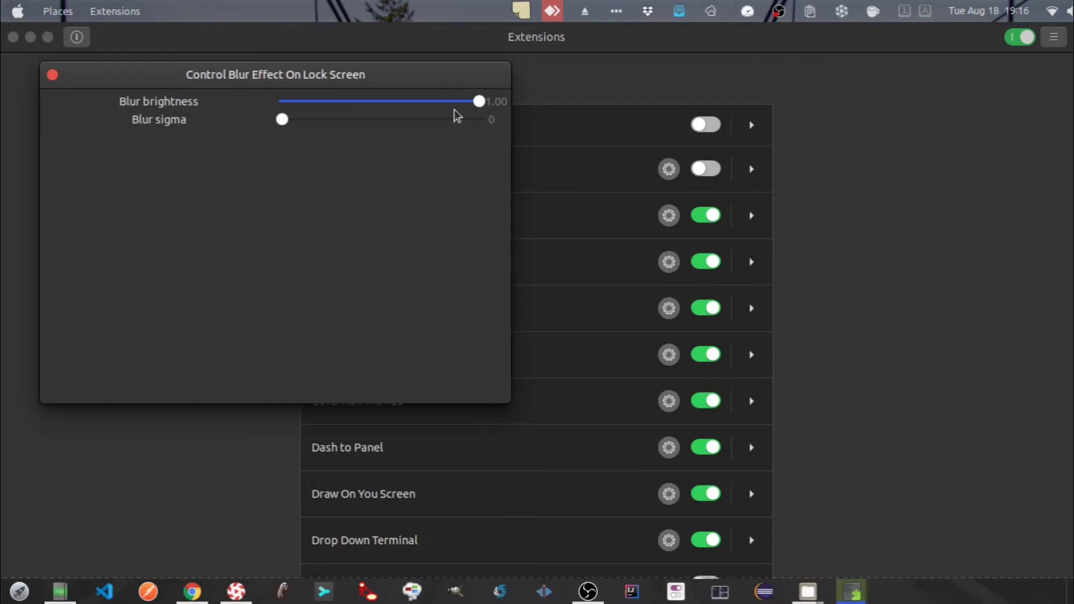
pyautogui.moveTo(480, 104)
pyautogui.mouseDown()
pyautogui.moveTo(274, 108)
pyautogui.moveTo(478, 103)
pyautogui.mouseUp()
pyautogui.press('Escape')
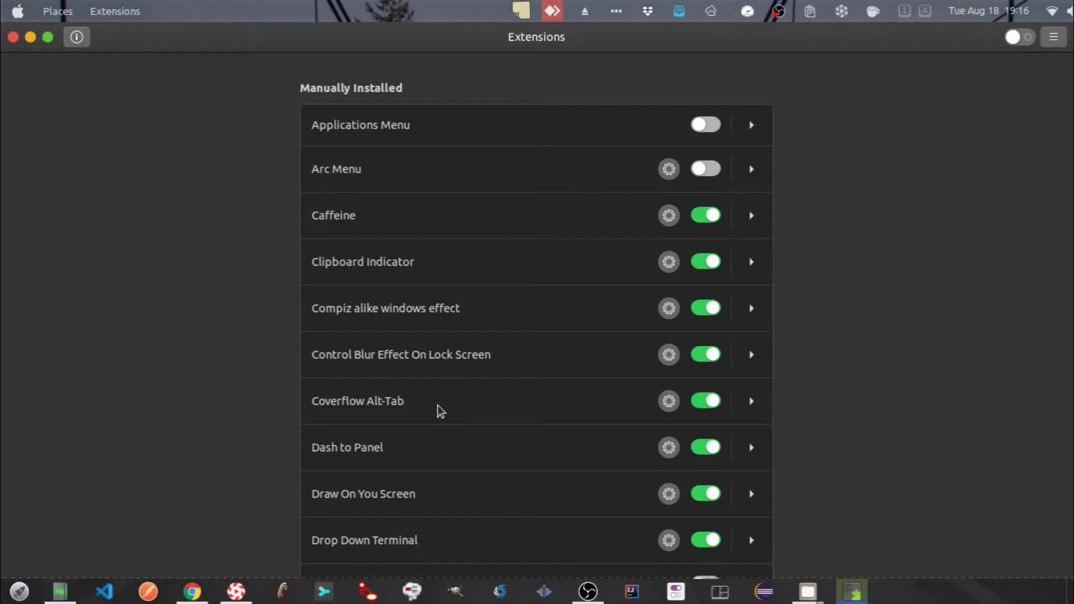
pyautogui.hotkey('alt', 'Tab')
pyautogui.hotkey('alt', 'Tab')
pyautogui.hotkey('alt', 'Tab')
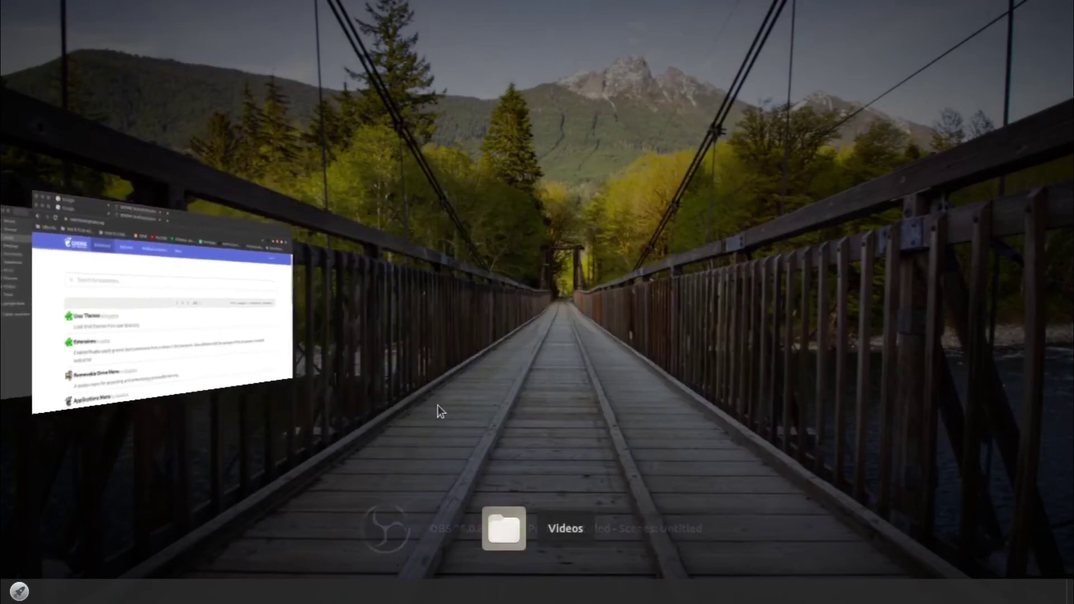
pyautogui.hotkey('alt', 'Tab')
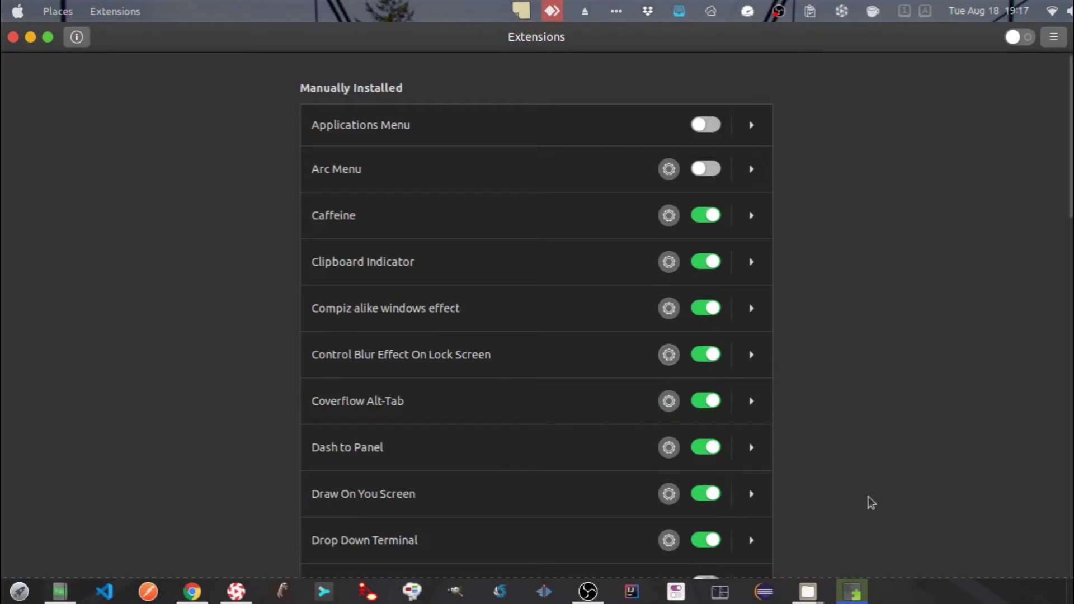
# Step: Peek at the Dash to Panel taskbar menu, then scroll the extensions list down
pyautogui.rightClick(923, 592)
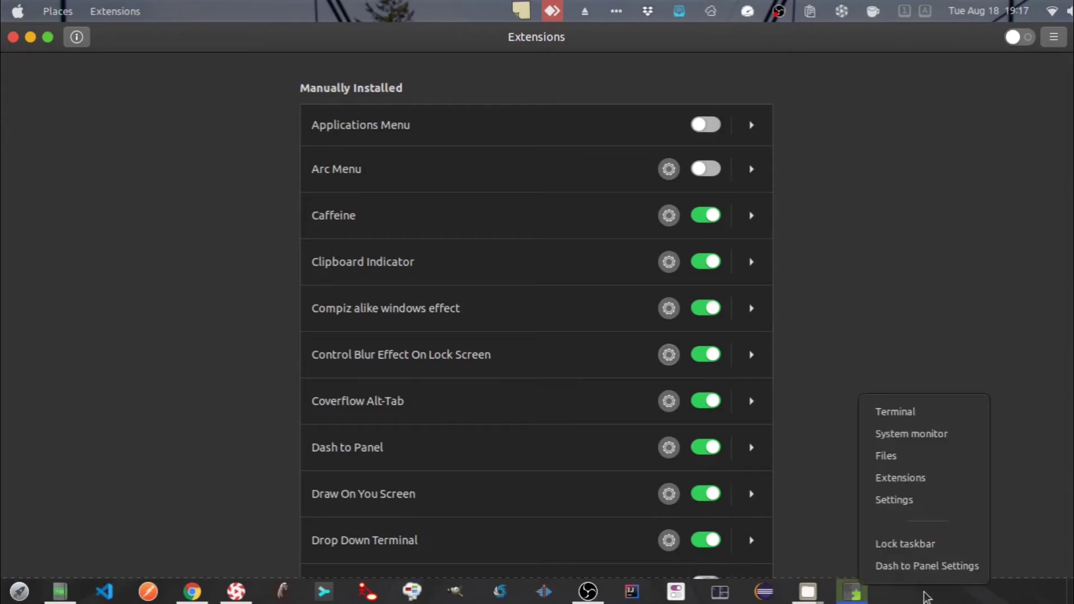
pyautogui.click(606, 256)
pyautogui.scroll(-5, 606, 256)
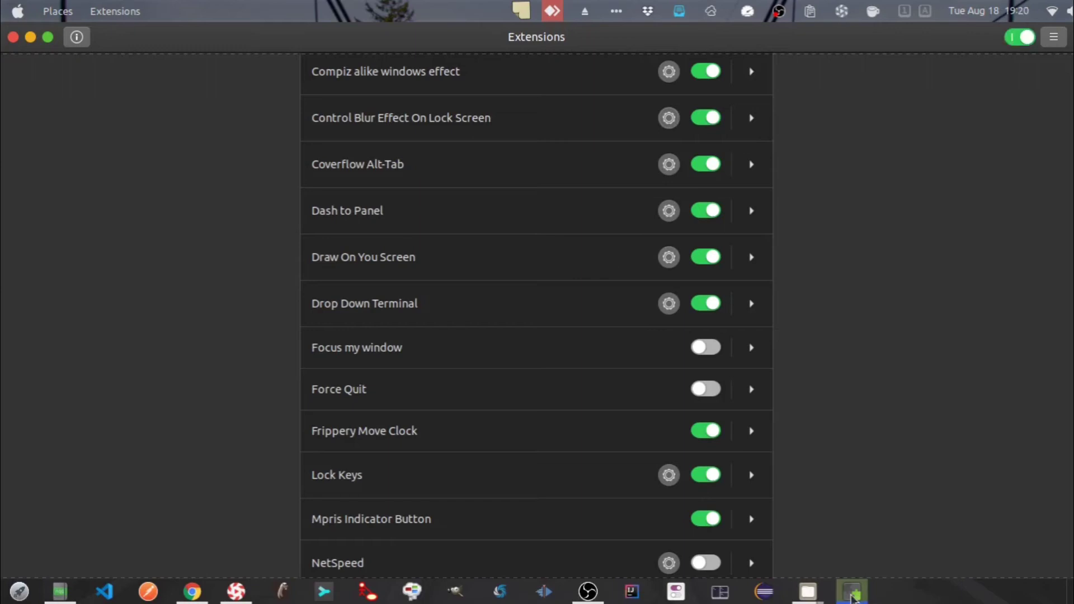
pyautogui.press('super+alt+d')
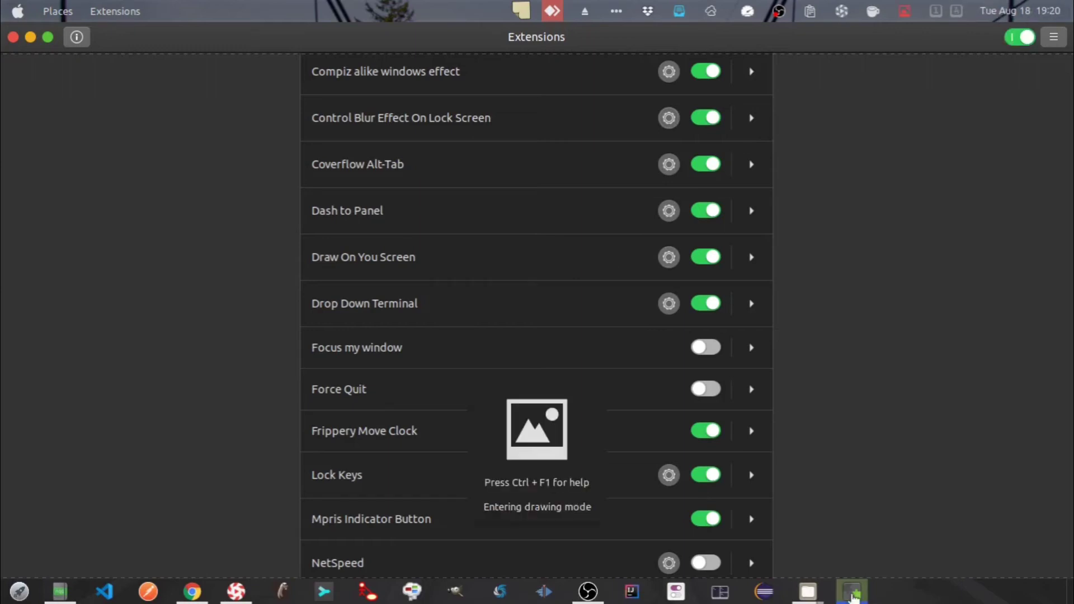
pyautogui.rightClick(253, 270)
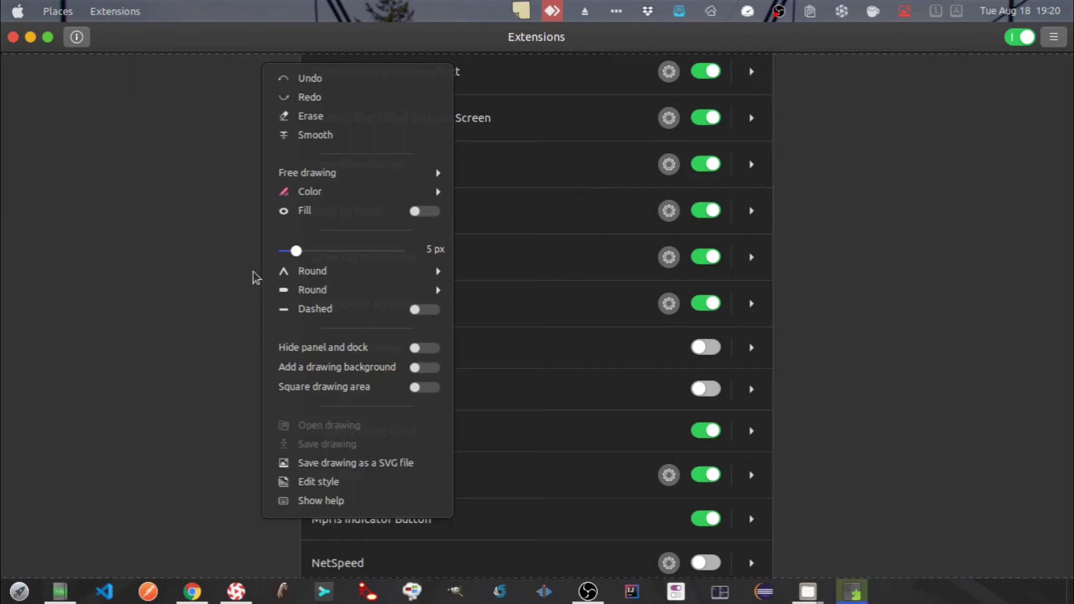
pyautogui.click(431, 311)
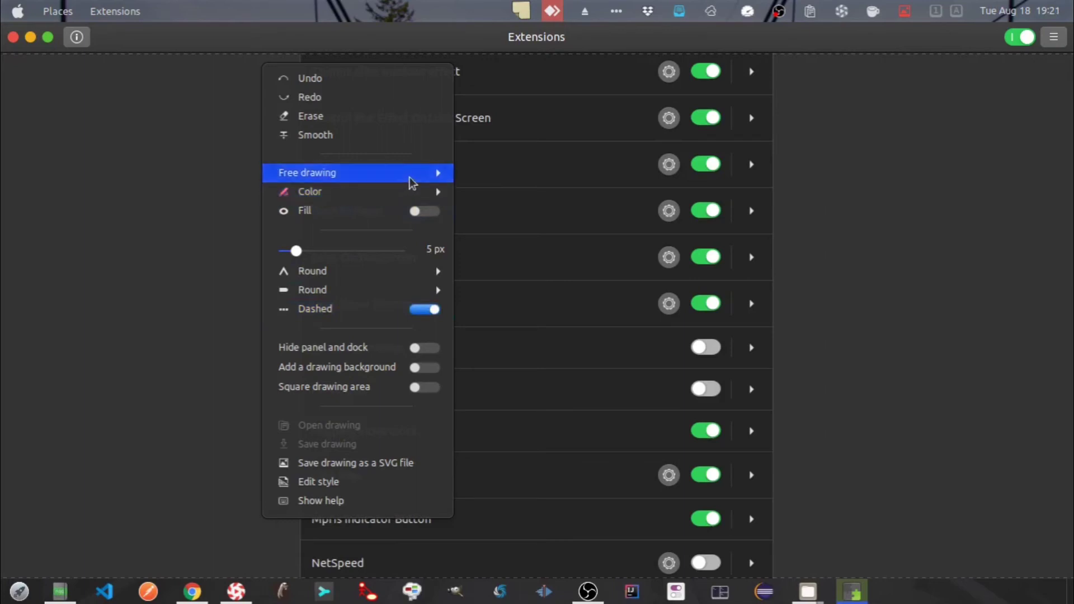
pyautogui.click(413, 173)
pyautogui.click(357, 207)
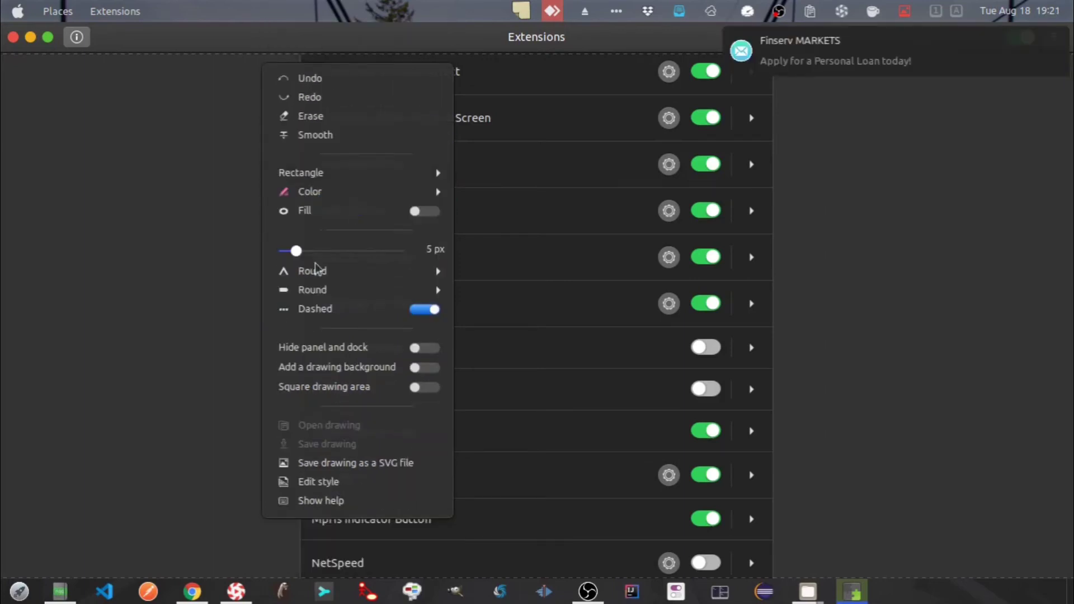
pyautogui.click(223, 296)
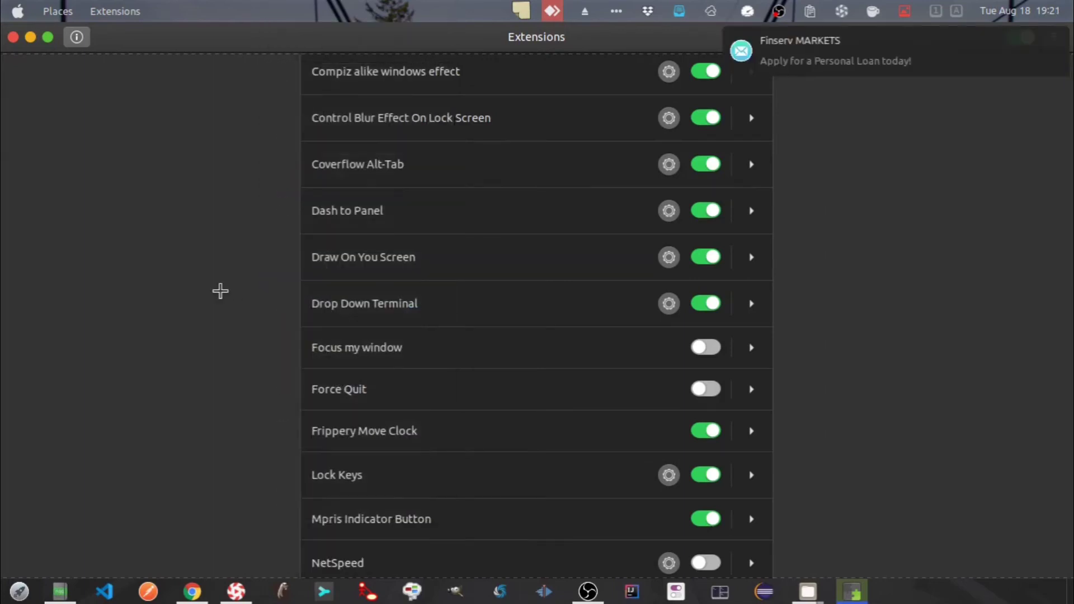
pyautogui.moveTo(300, 281)
pyautogui.mouseDown()
pyautogui.moveTo(462, 343)
pyautogui.moveTo(784, 323)
pyautogui.mouseUp()
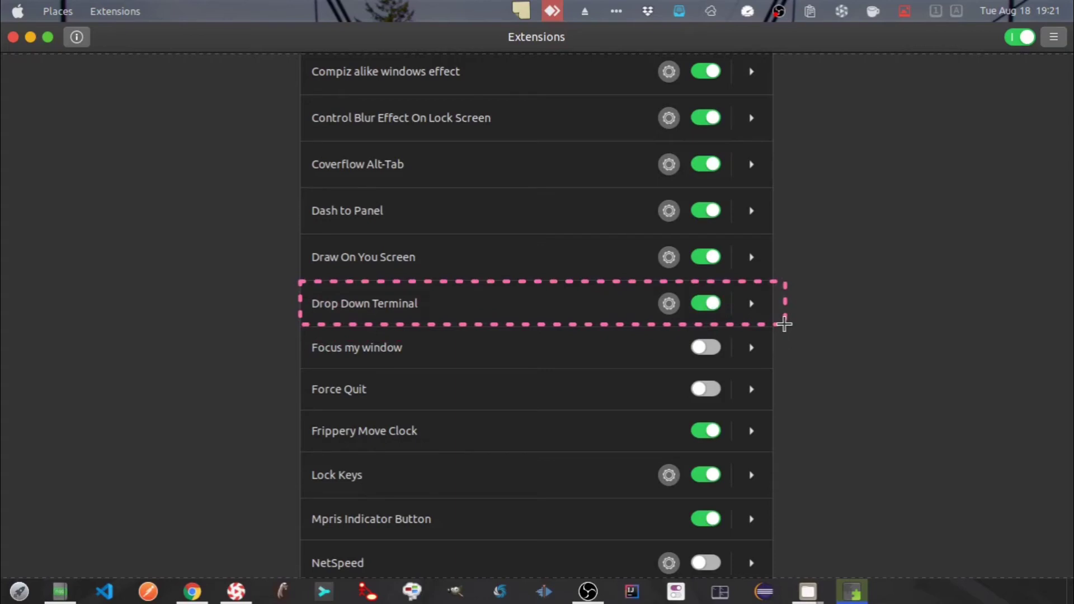
pyautogui.press('Delete')
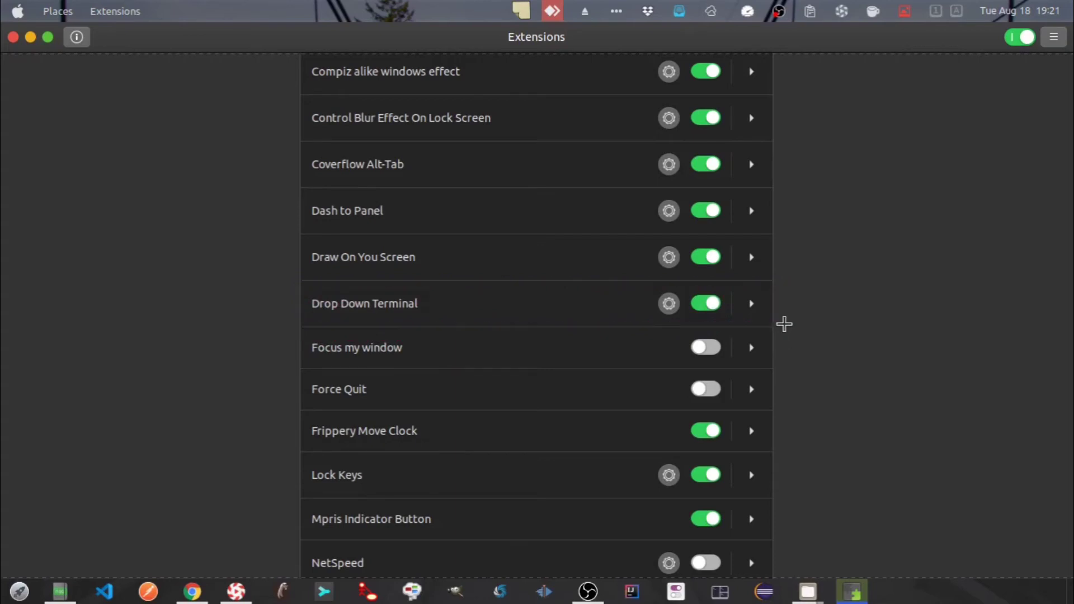
pyautogui.press('Escape')
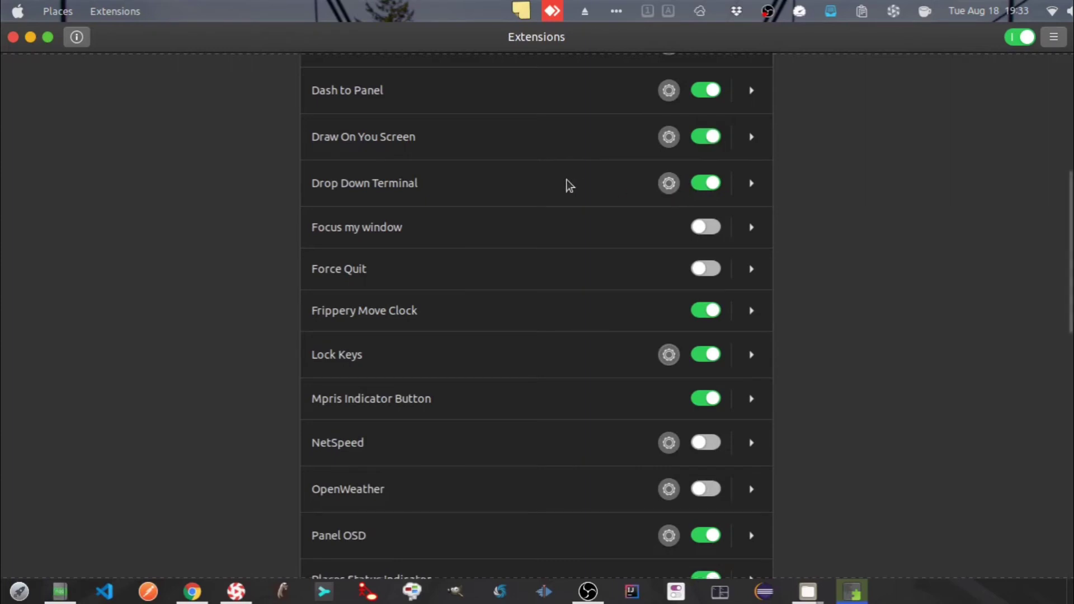
pyautogui.press('`')
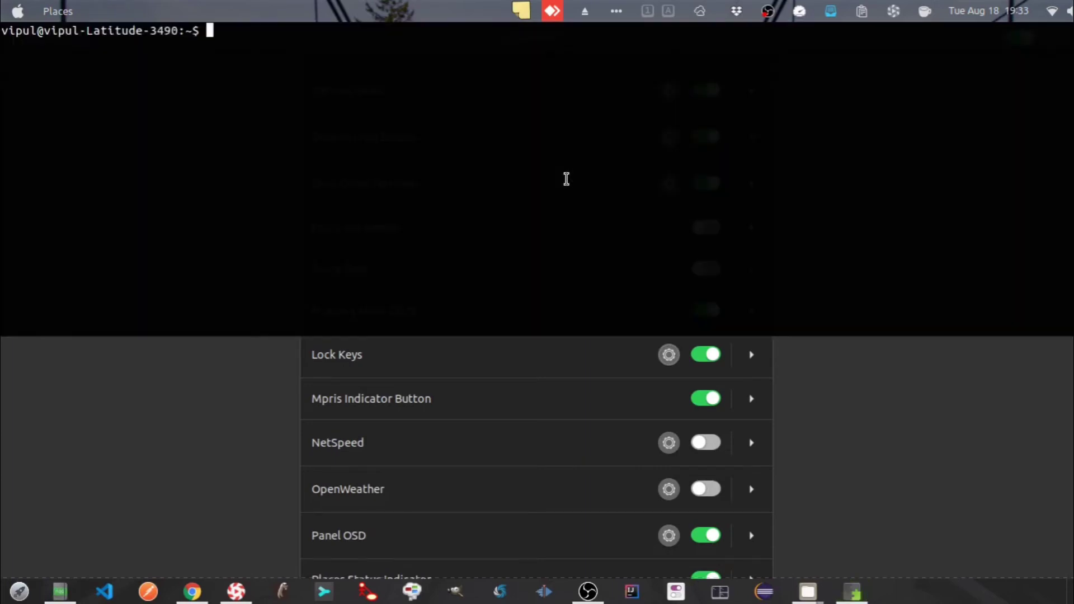
pyautogui.press('`')
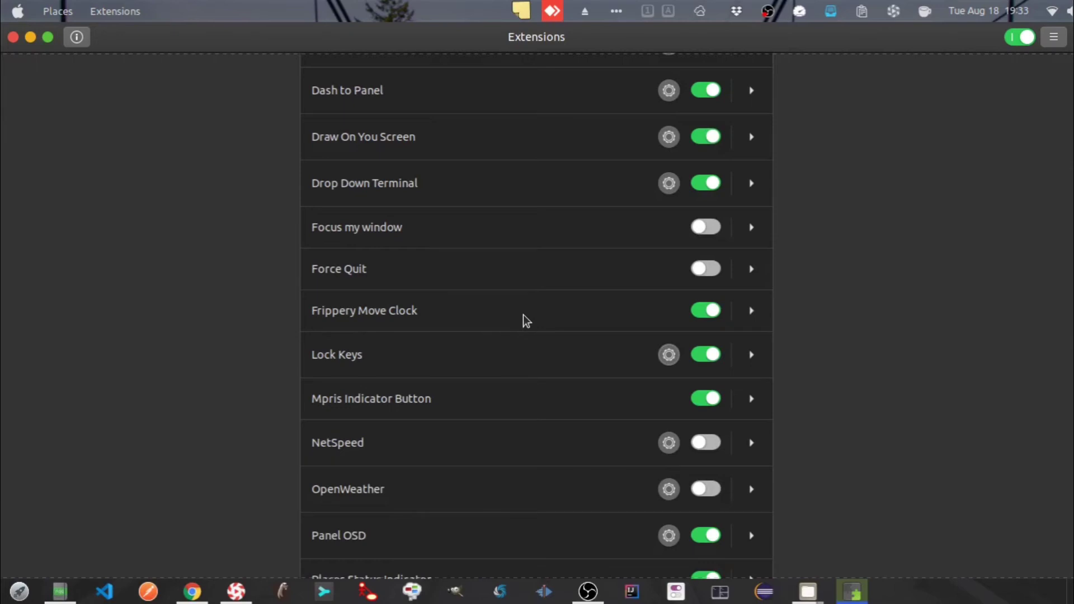
# Step: Toggle Frippery Move Clock off and on, then trigger Lock Keys popups with Caps Lock on and off
pyautogui.click(700, 311)
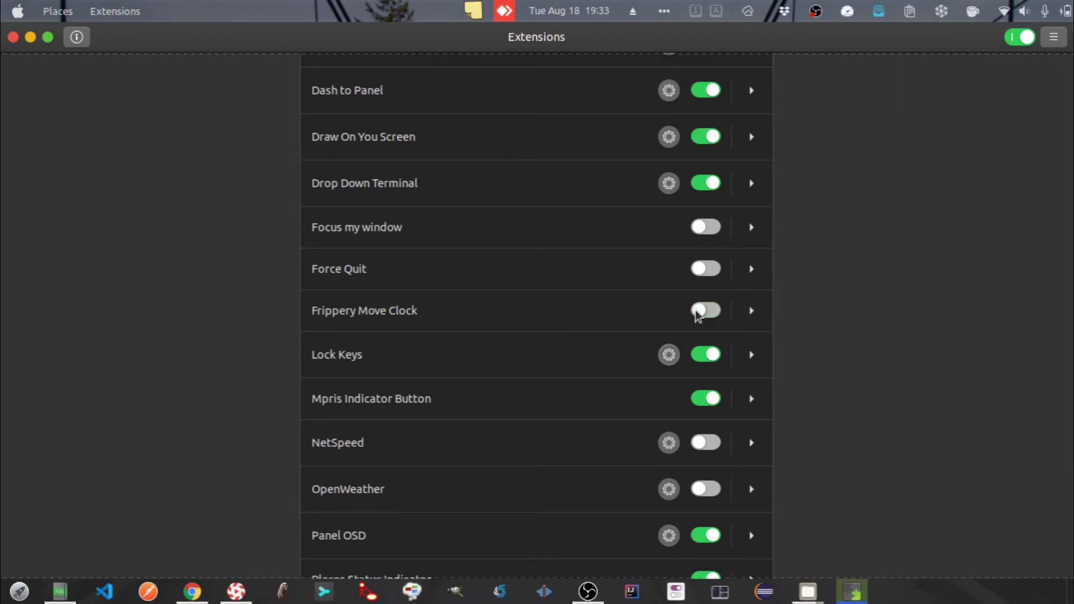
pyautogui.click(705, 311)
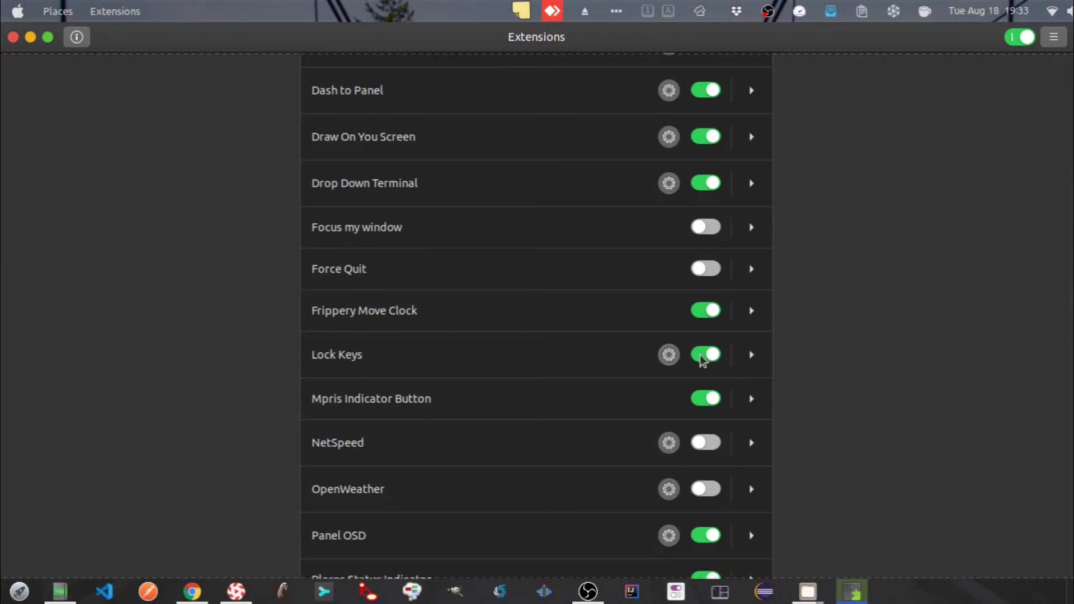
pyautogui.press('capslock')
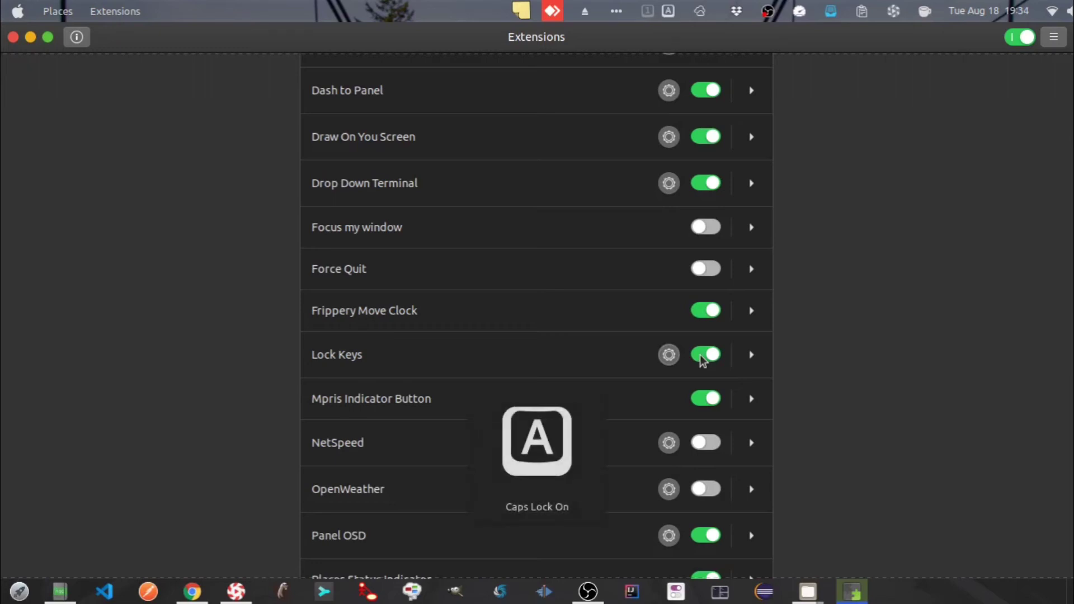
pyautogui.press('capslock')
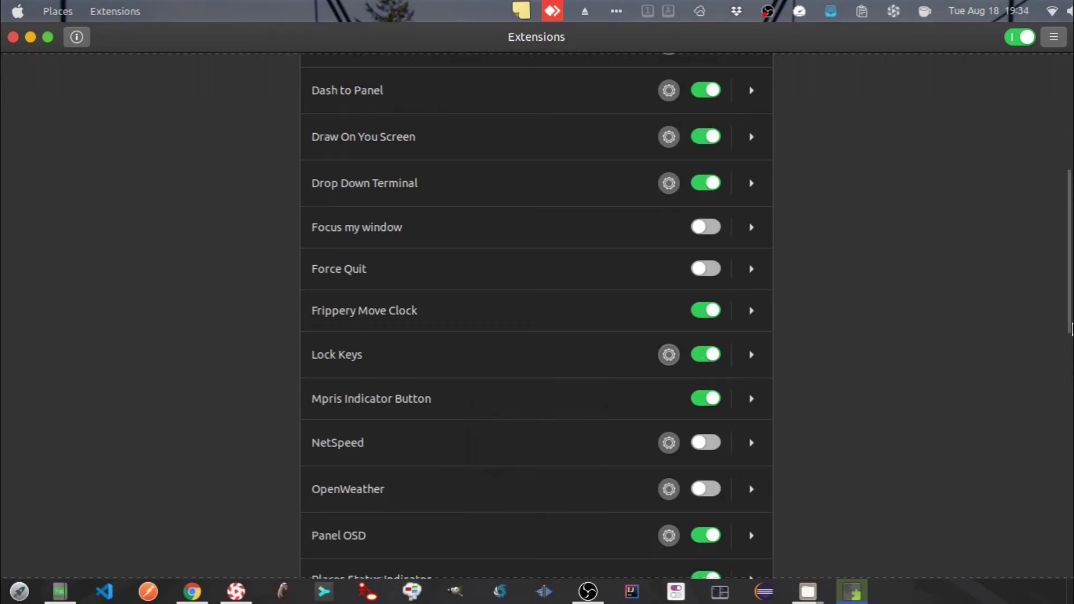
pyautogui.moveTo(1070, 325); pyautogui.dragTo(1069, 361)
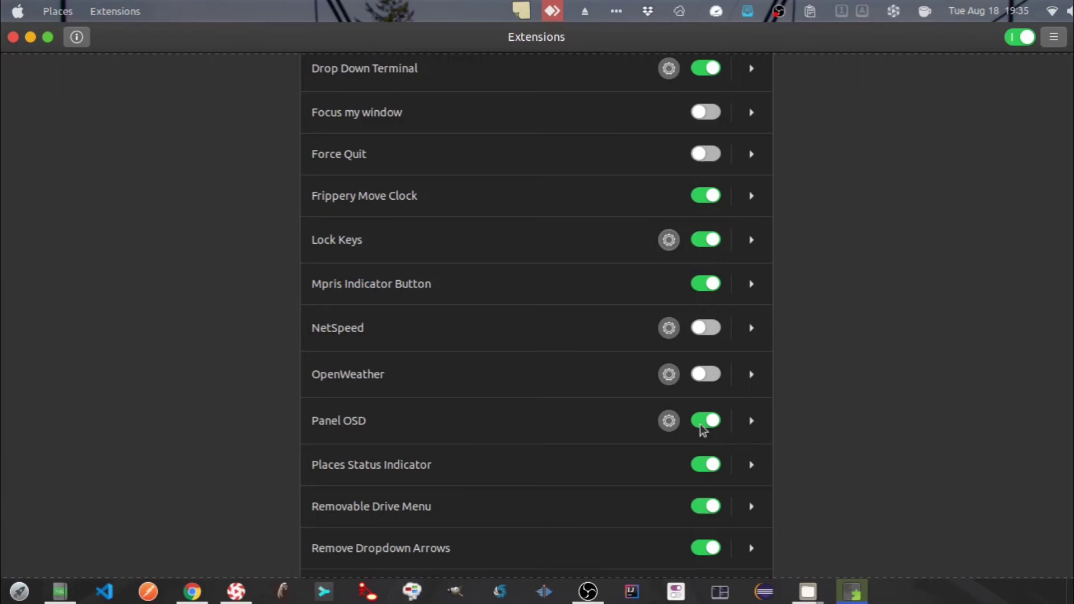
pyautogui.click(669, 421)
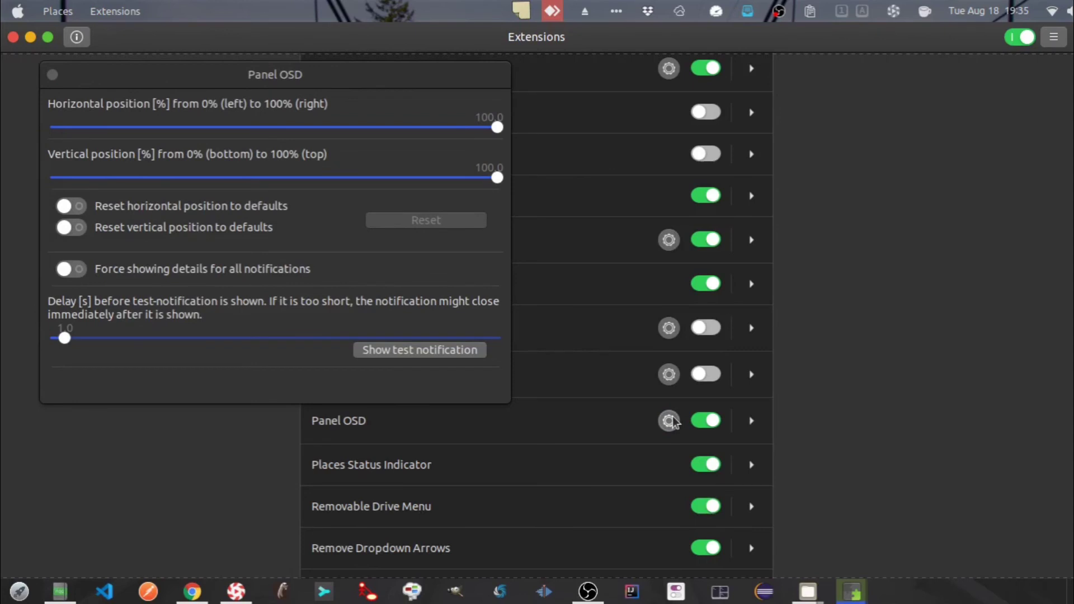
pyautogui.click(402, 76)
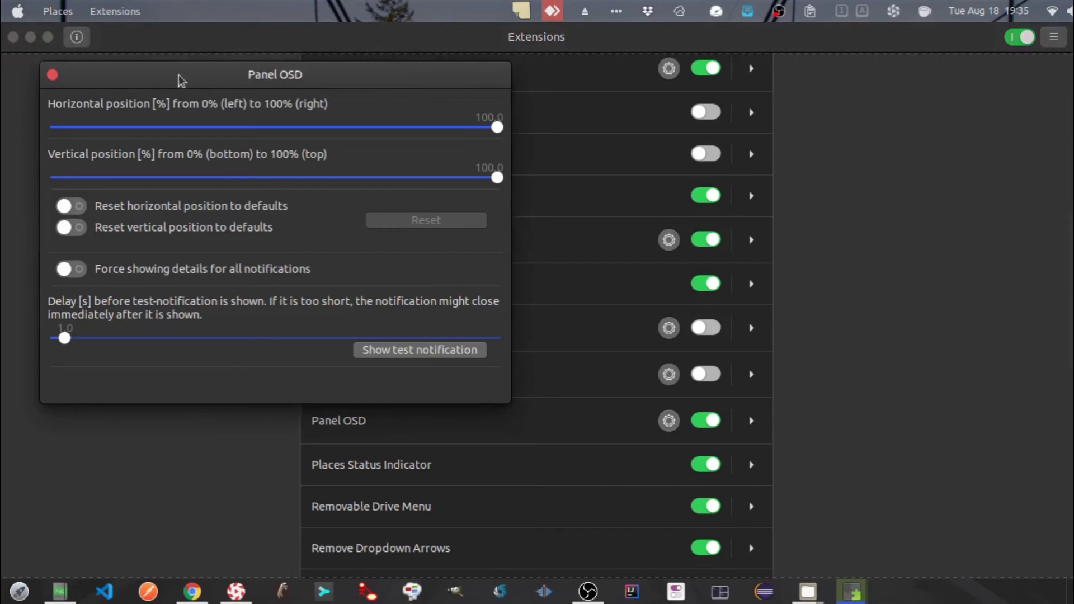
pyautogui.click(53, 76)
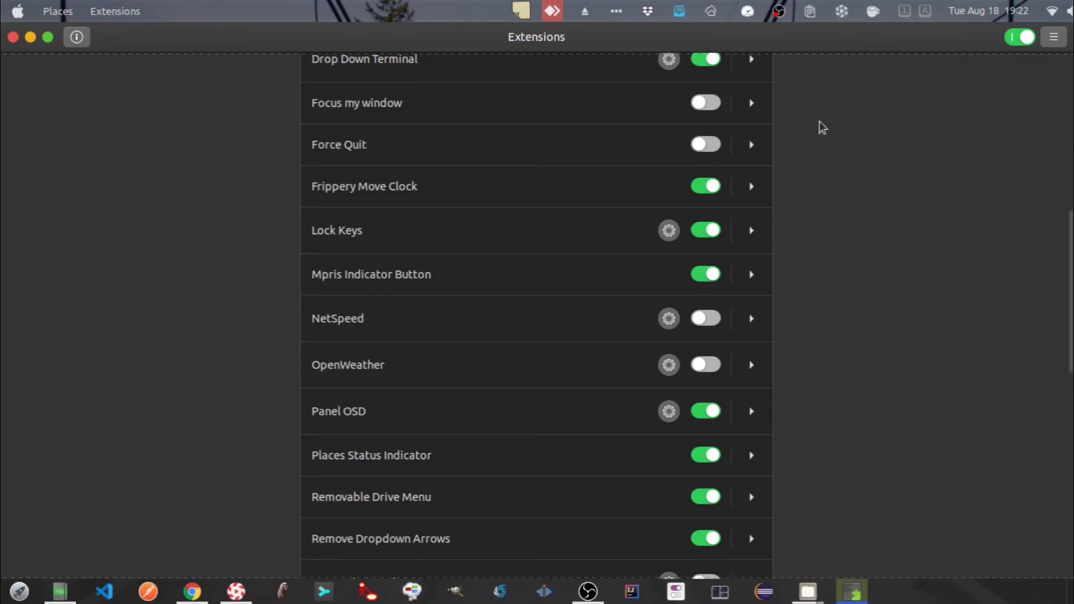
pyautogui.click(841, 16)
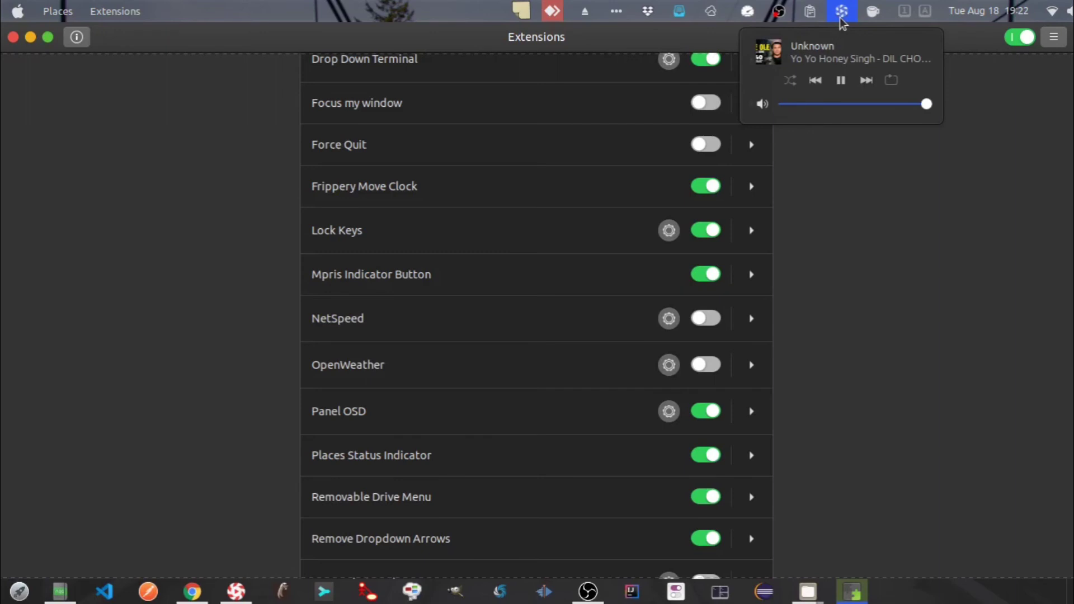
pyautogui.click(859, 153)
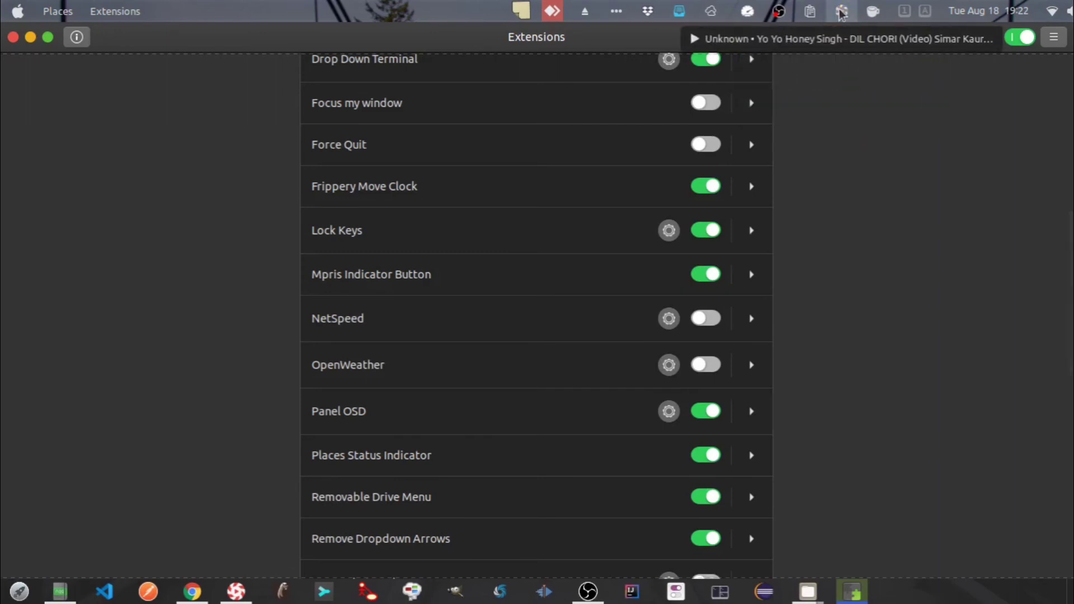
pyautogui.click(707, 319)
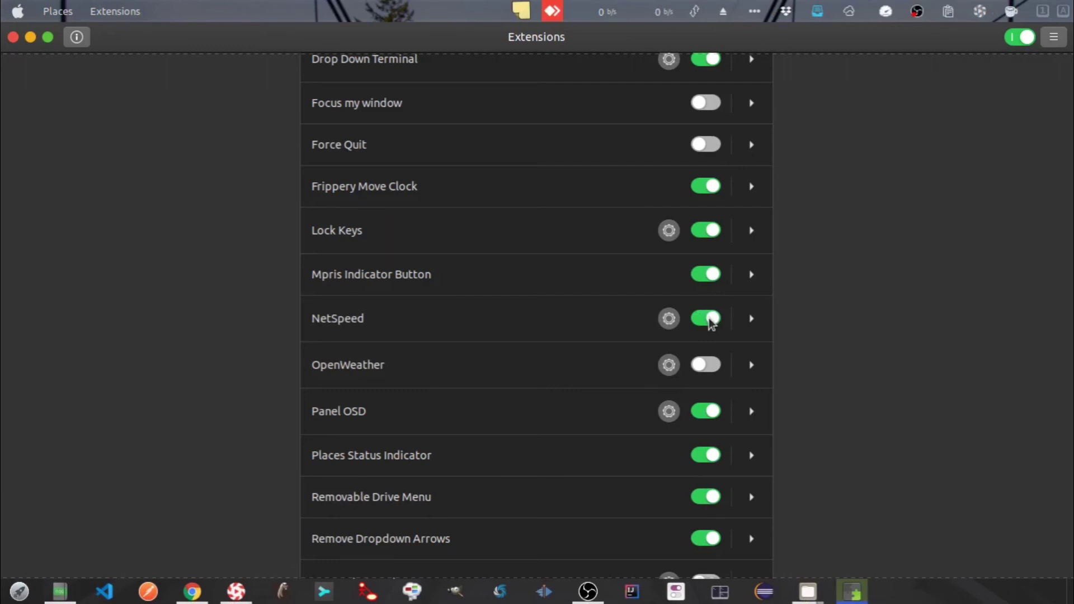
pyautogui.click(681, 7)
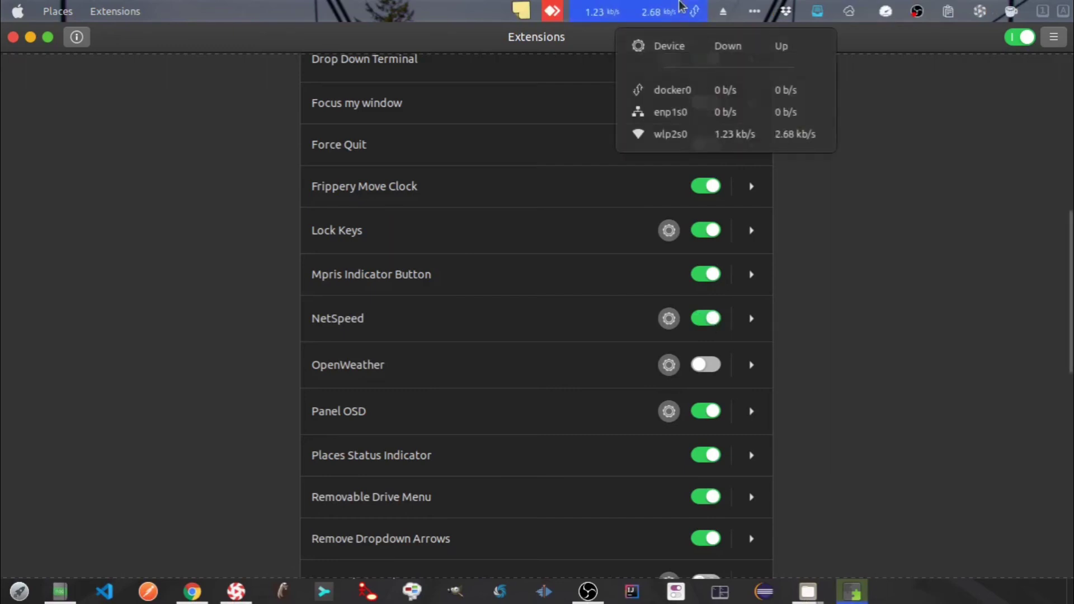
pyautogui.click(681, 7)
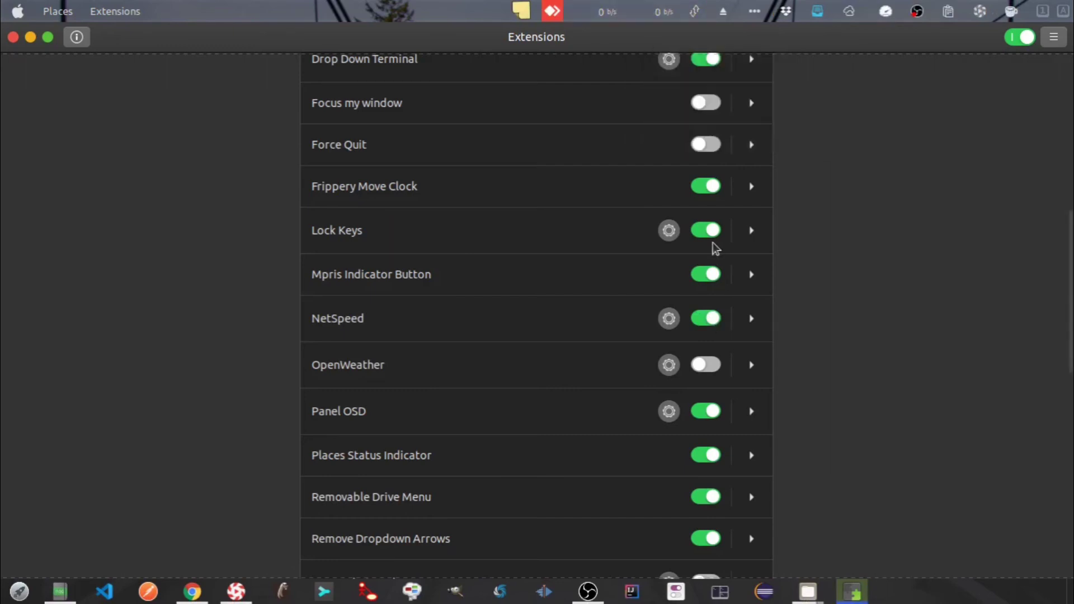
pyautogui.click(703, 321)
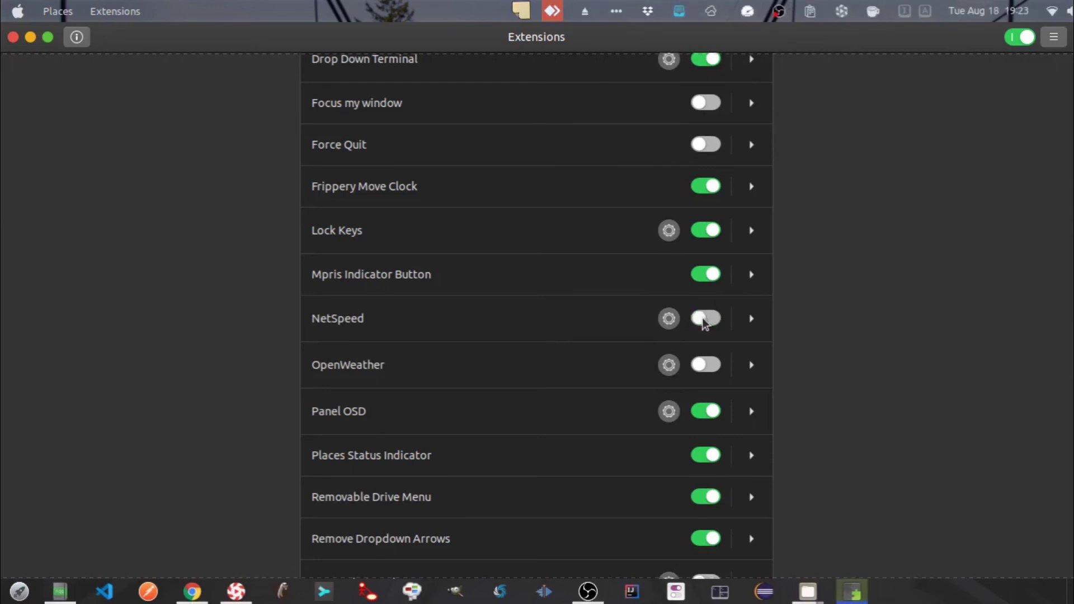
pyautogui.click(714, 370)
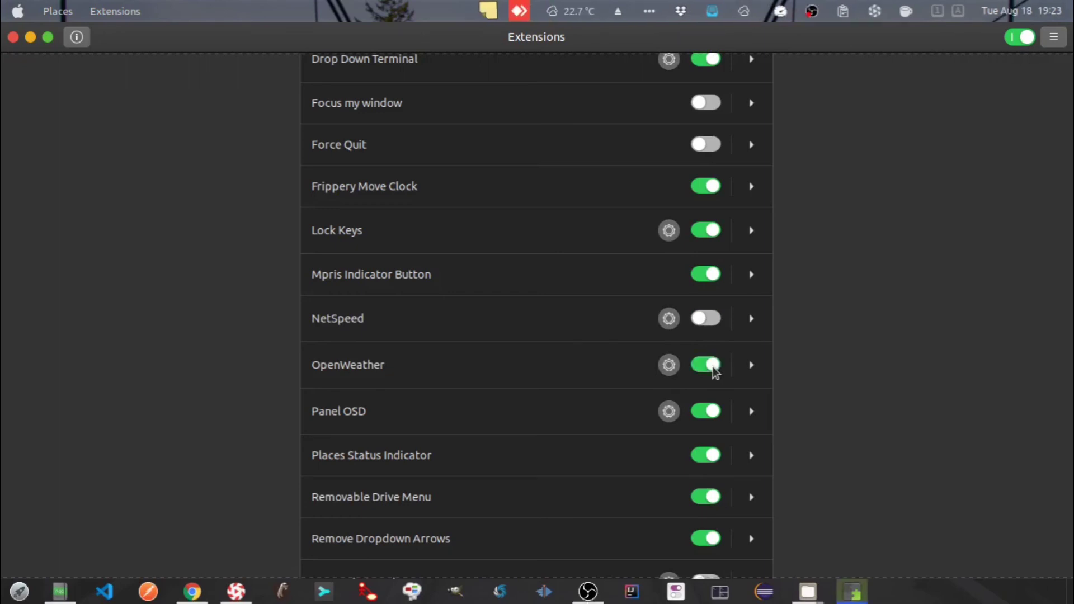
pyautogui.click(562, 16)
pyautogui.click(706, 365)
pyautogui.scroll(-3, 626, 330)
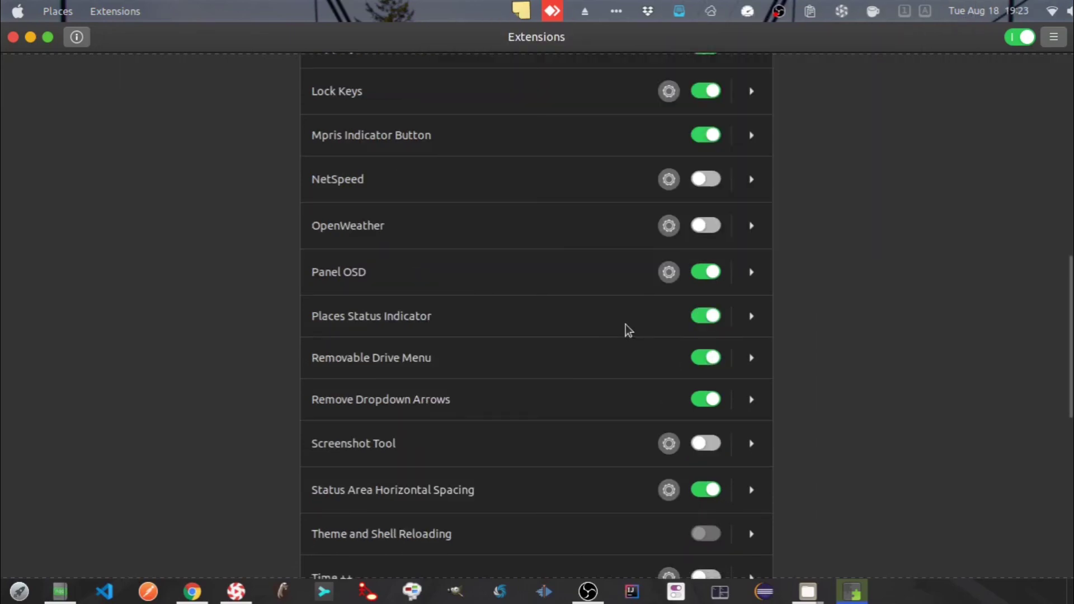
# Step: Check the Places menu, then eject the USB drive from the removable drives menu
pyautogui.click(58, 12)
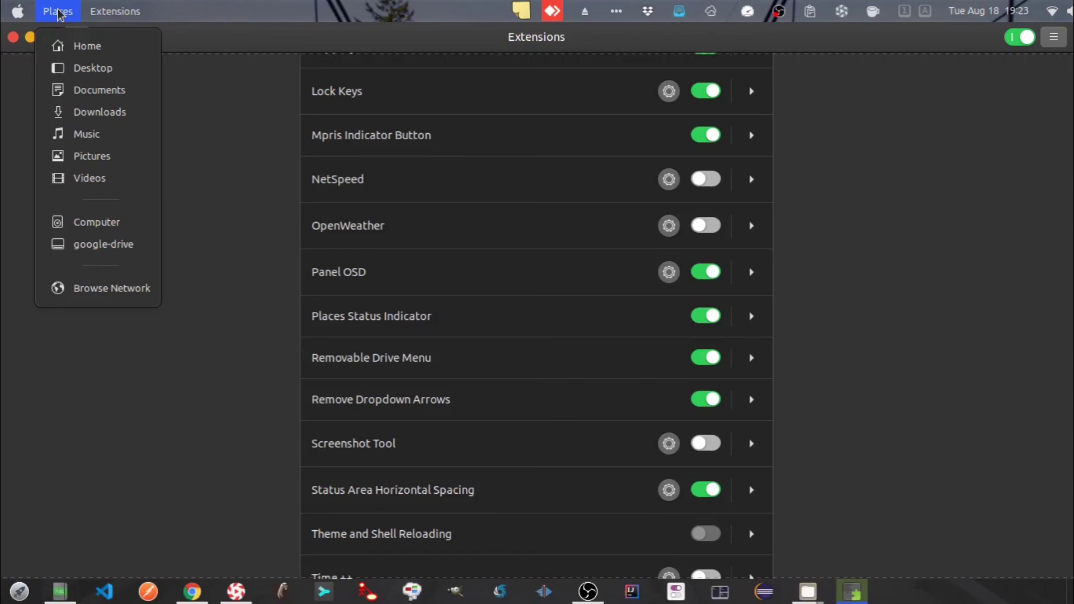
pyautogui.click(58, 12)
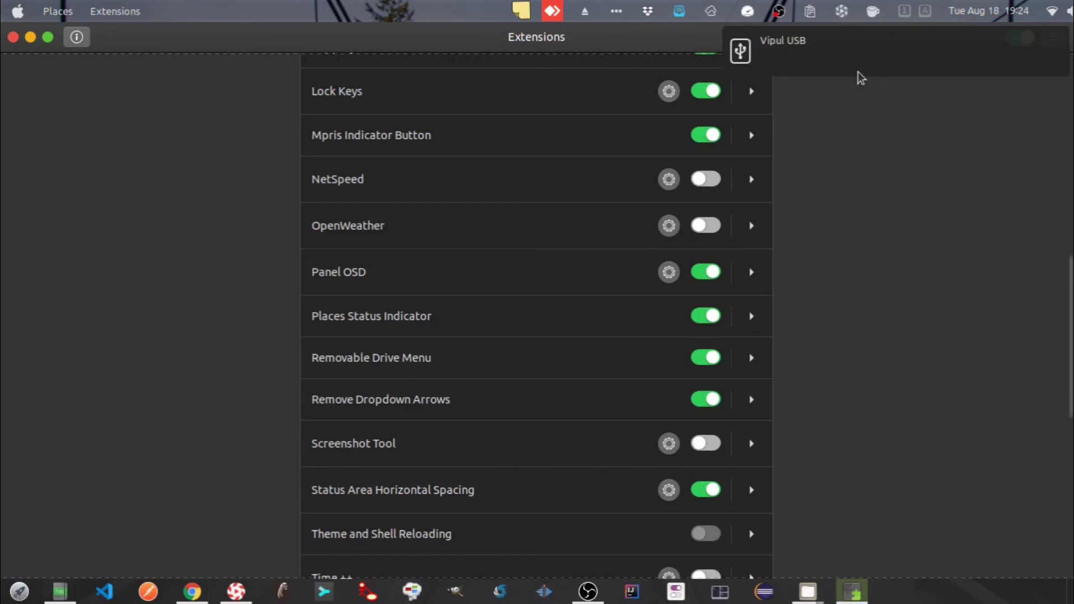
pyautogui.moveTo(862, 77)
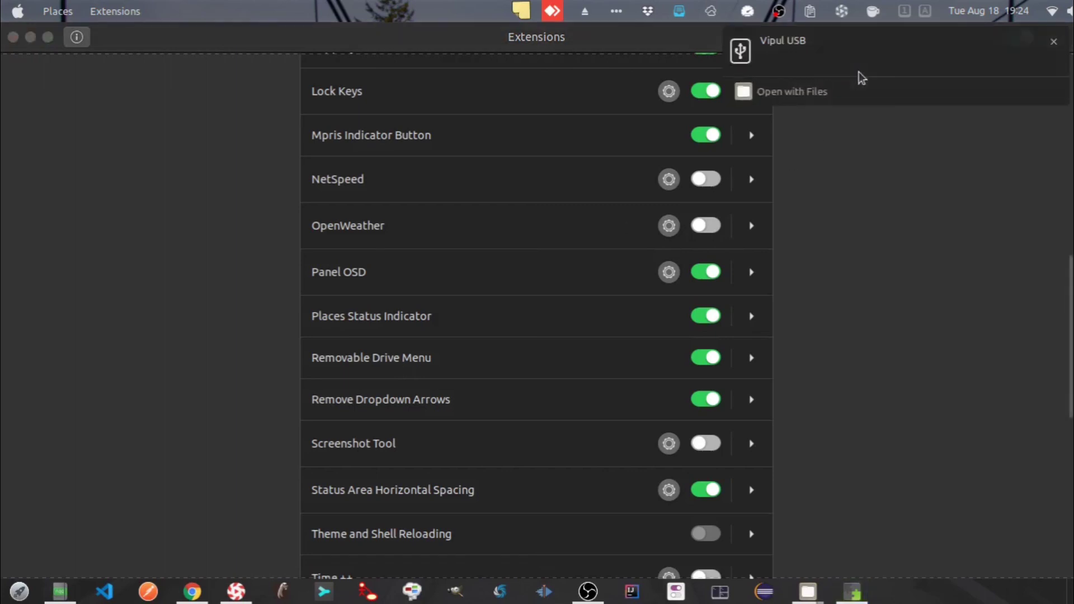
pyautogui.click(582, 9)
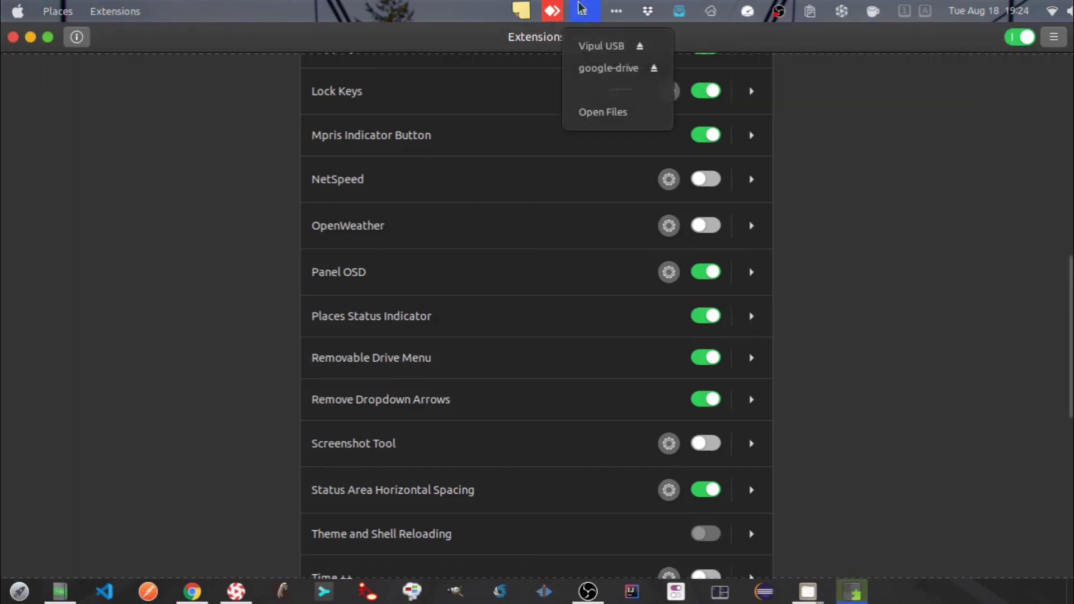
pyautogui.click(640, 47)
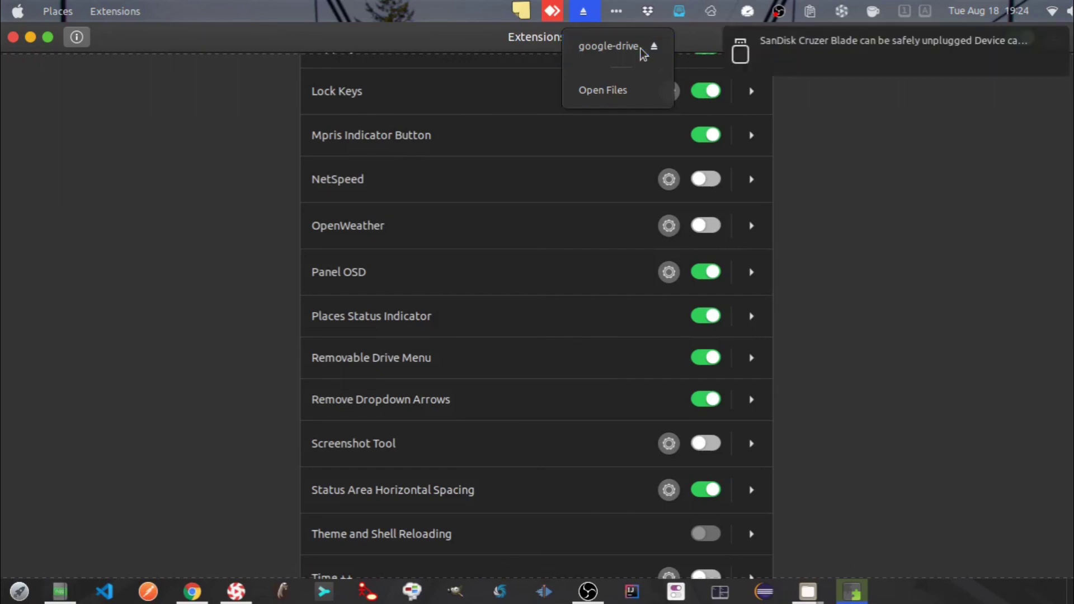
pyautogui.click(843, 55)
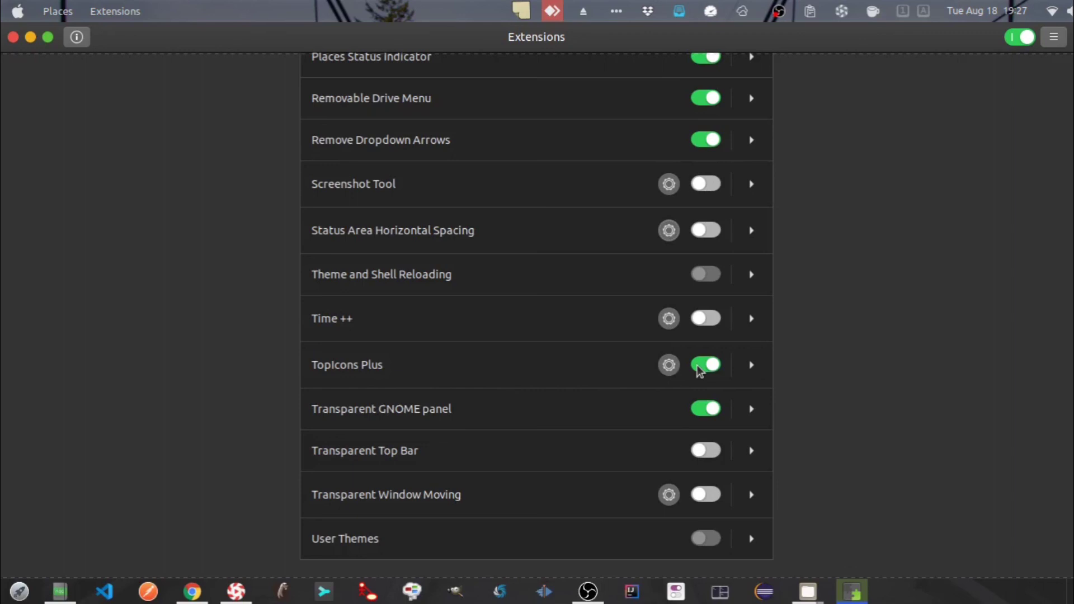
pyautogui.click(698, 370)
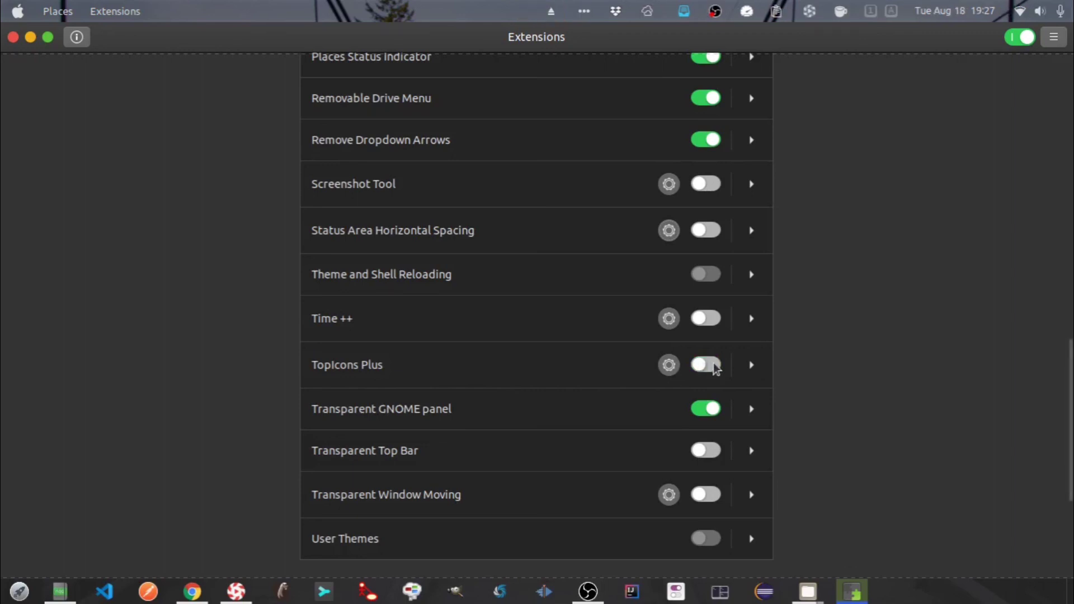
pyautogui.click(716, 369)
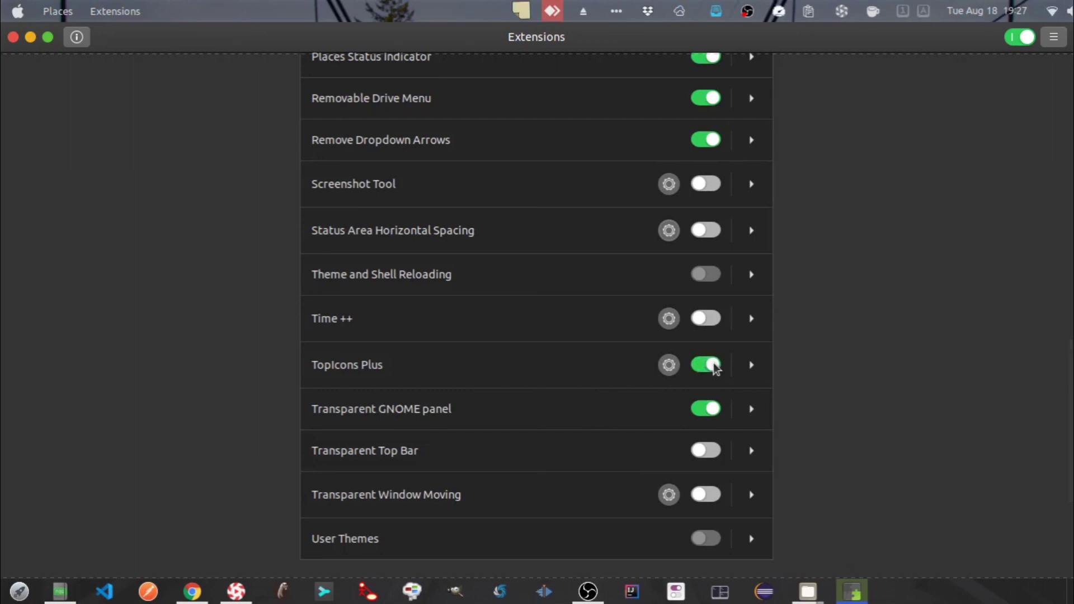
pyautogui.click(716, 412)
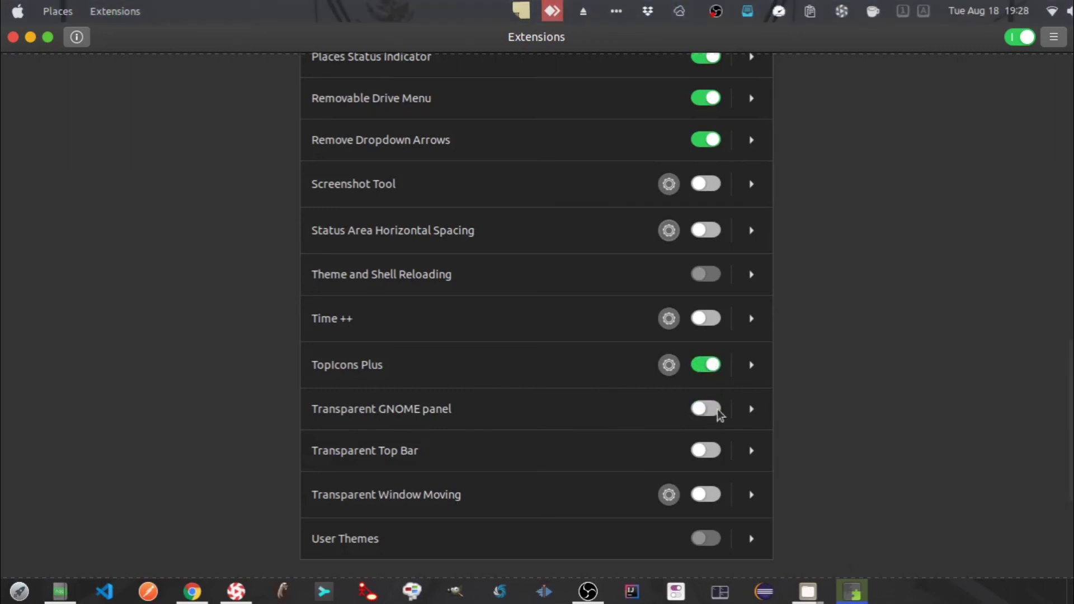
pyautogui.click(717, 413)
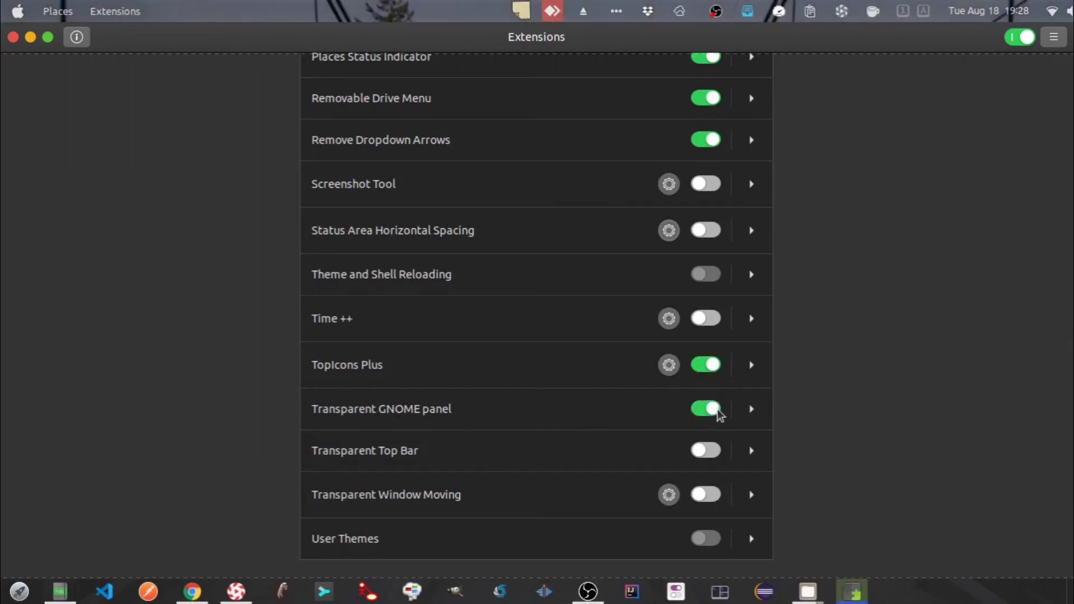